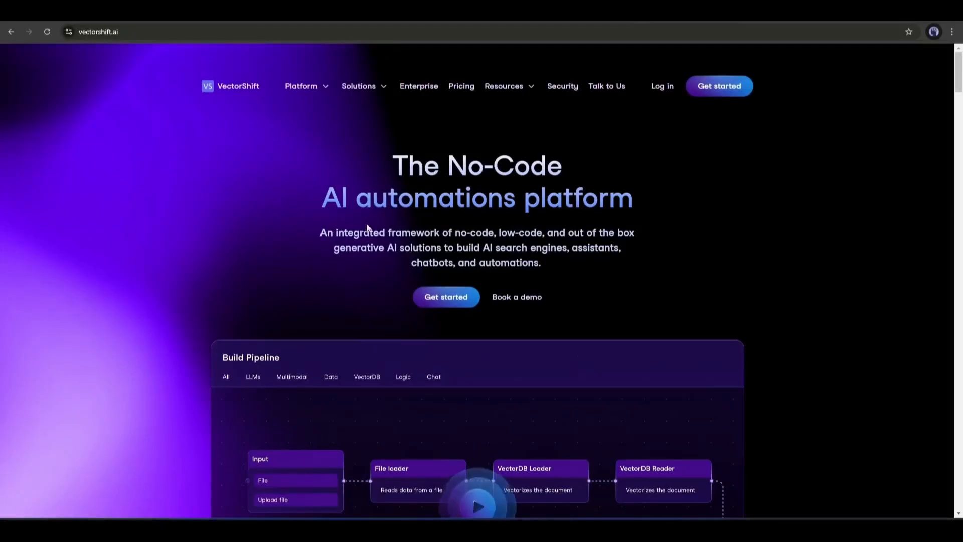
# - Look through the VectorShift homepage, including the pipeline preview and the No-code and Code SDK sections
pyautogui.scroll(-8, 281, 186)
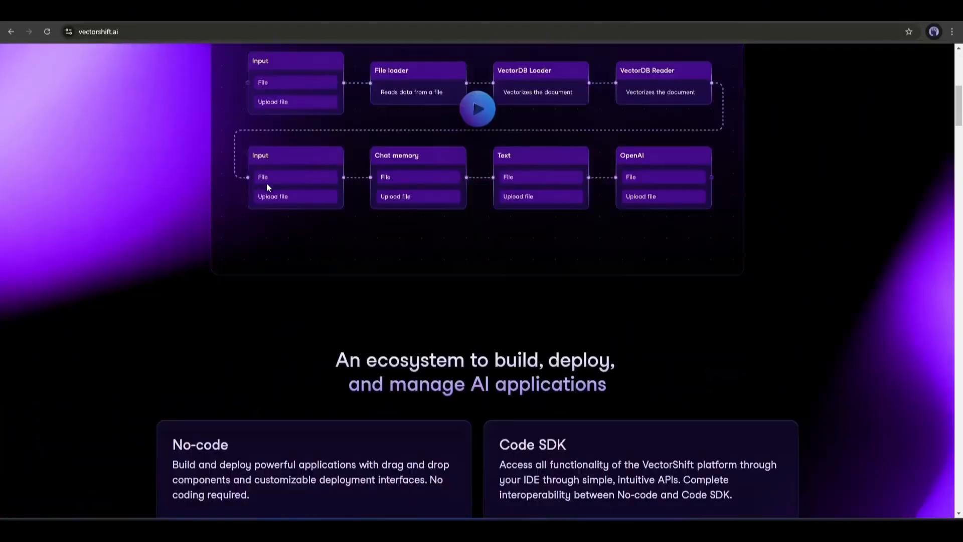
pyautogui.scroll(1, 291, 209)
pyautogui.scroll(-5, 316, 231)
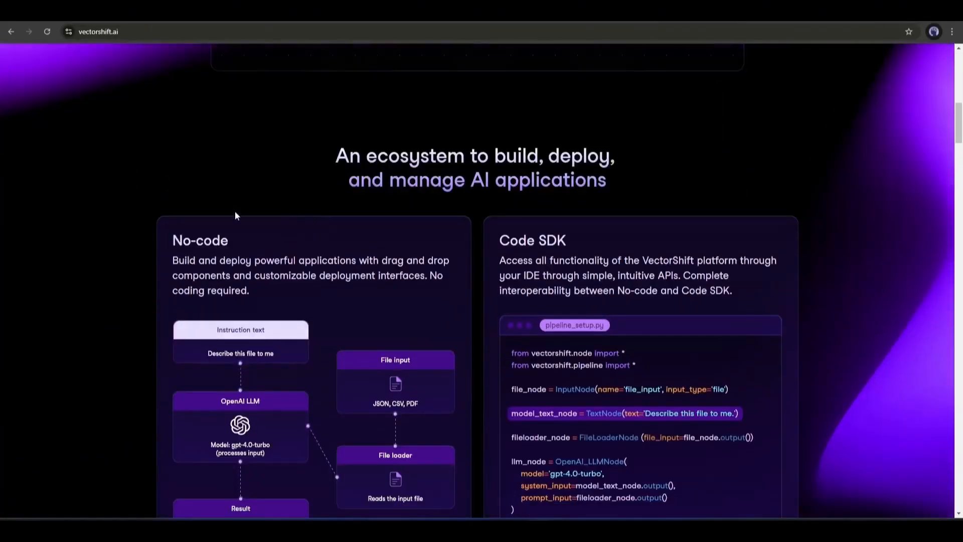
pyautogui.scroll(-2, 444, 300)
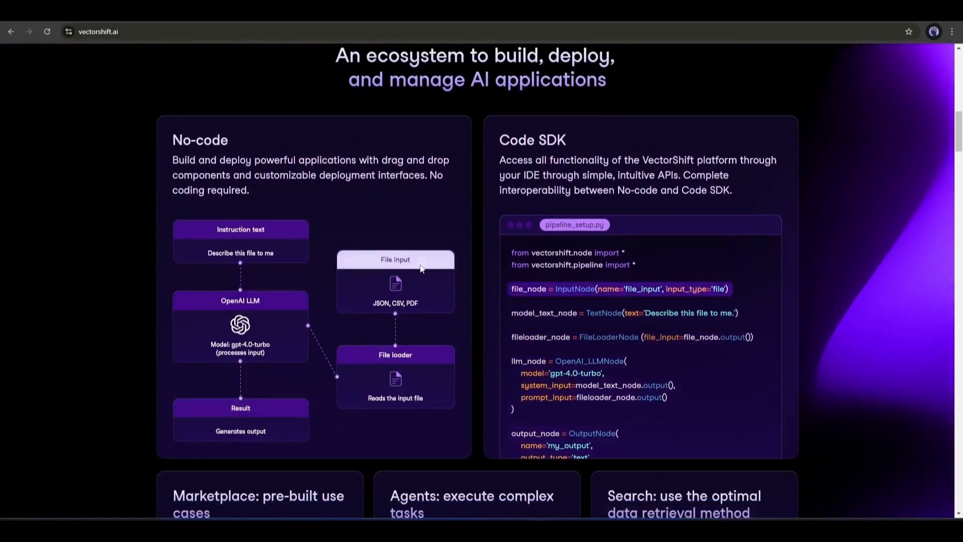
pyautogui.scroll(-5, 417, 366)
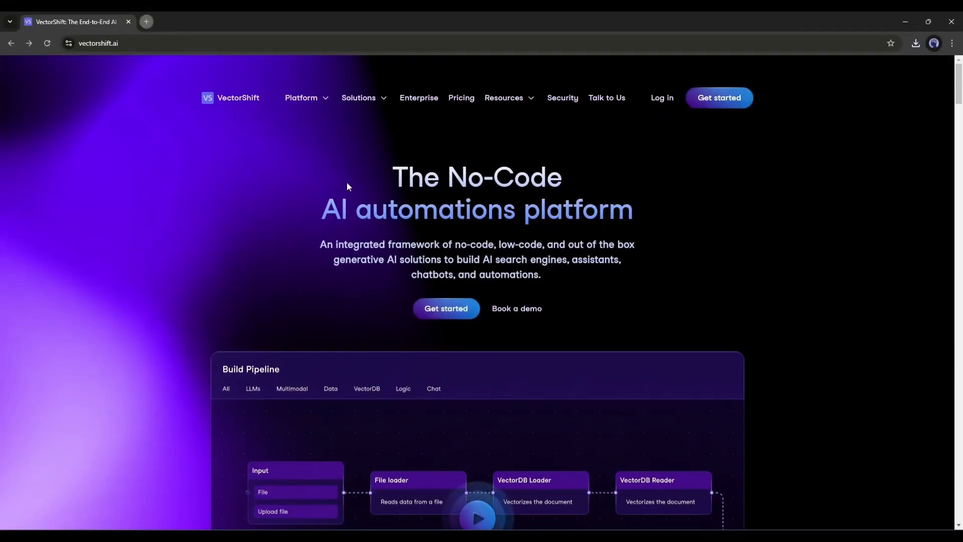
# - Get started from the VectorShift homepage to open the web app's Pipelines page
pyautogui.scroll(-4, 445, 333)
pyautogui.scroll(4, 444, 94)
pyautogui.click(701, 109)
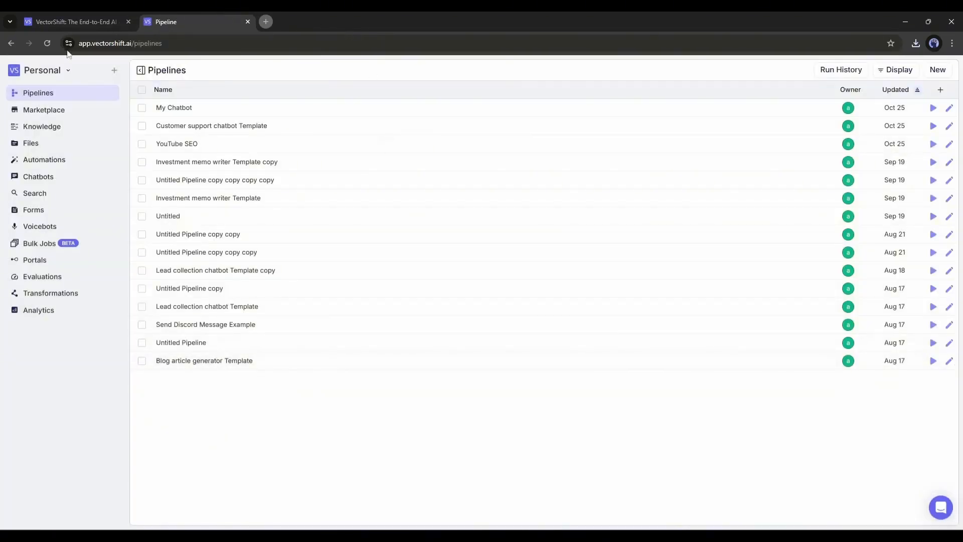
# - View the Marketplace, Knowledge, Files and Automations sections in turn, and return to Pipelines
pyautogui.click(46, 110)
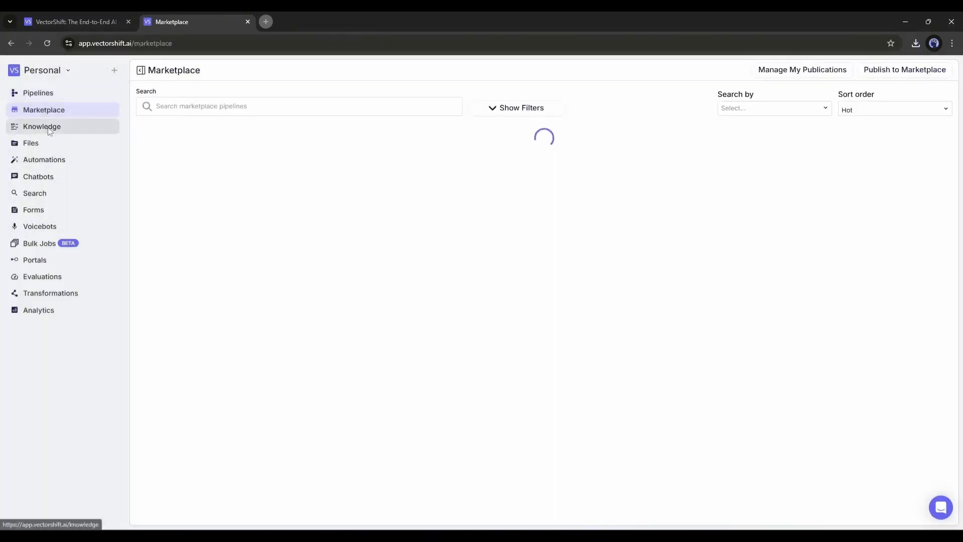
pyautogui.click(50, 130)
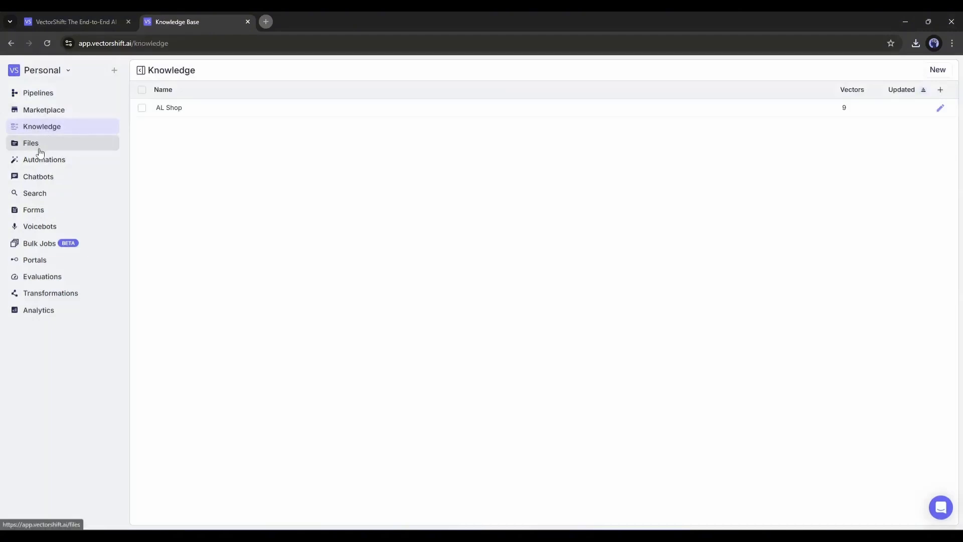
pyautogui.click(40, 150)
pyautogui.click(42, 164)
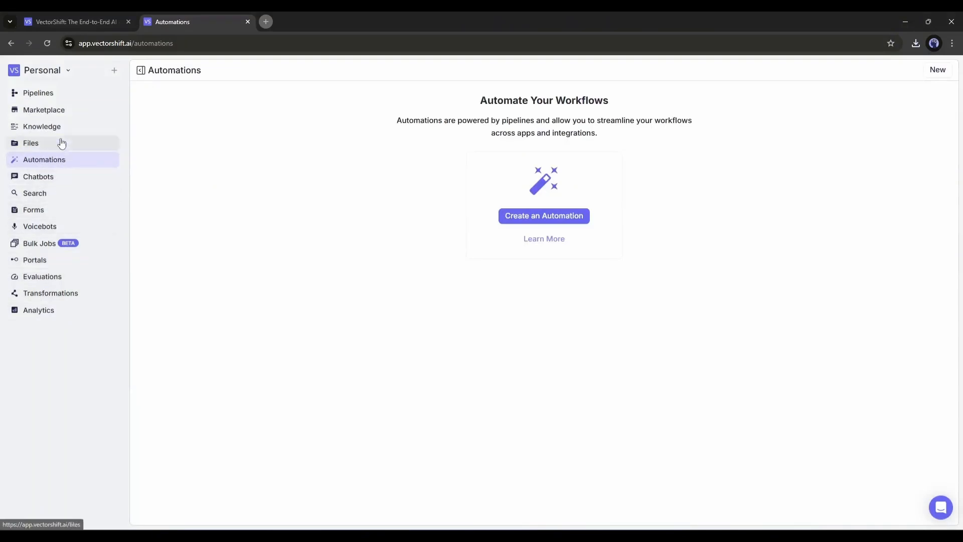
pyautogui.click(59, 97)
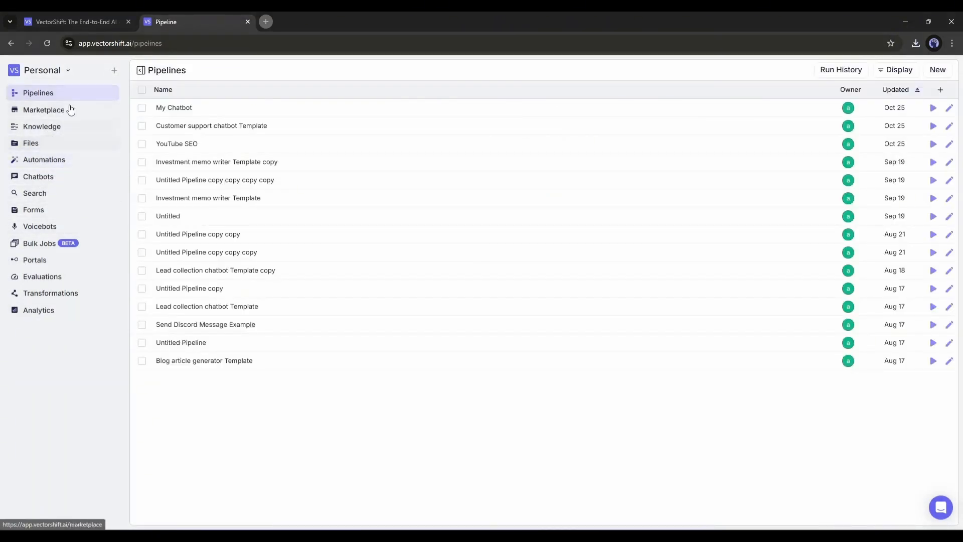
# - Browse the Marketplace's published pipelines, including the Blog article generator Template
pyautogui.click(43, 113)
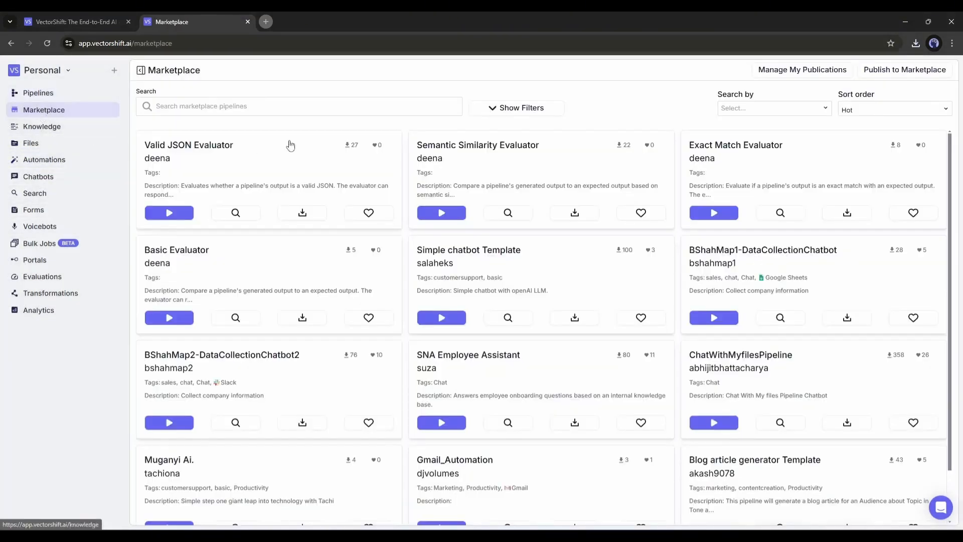
pyautogui.scroll(-5, 602, 188)
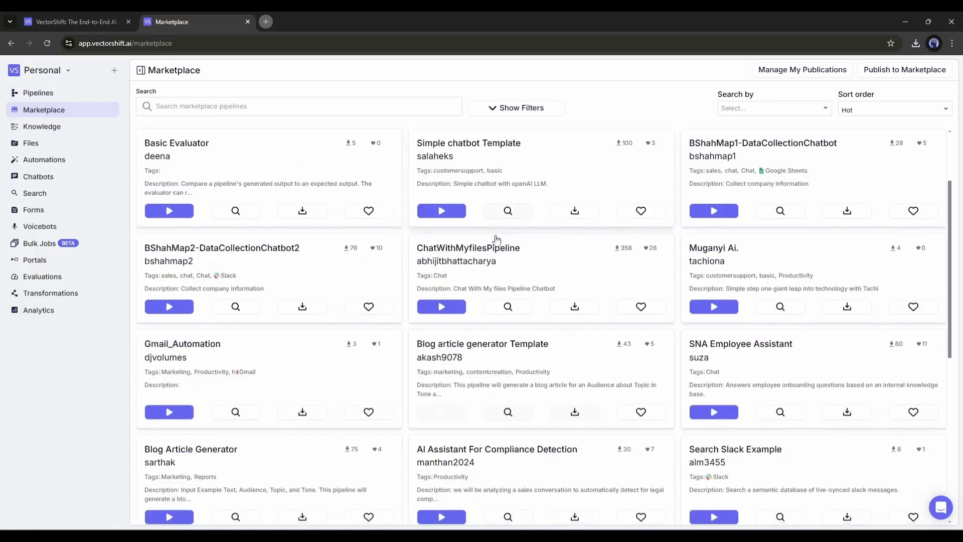
pyautogui.moveTo(423, 243); pyautogui.dragTo(538, 251)
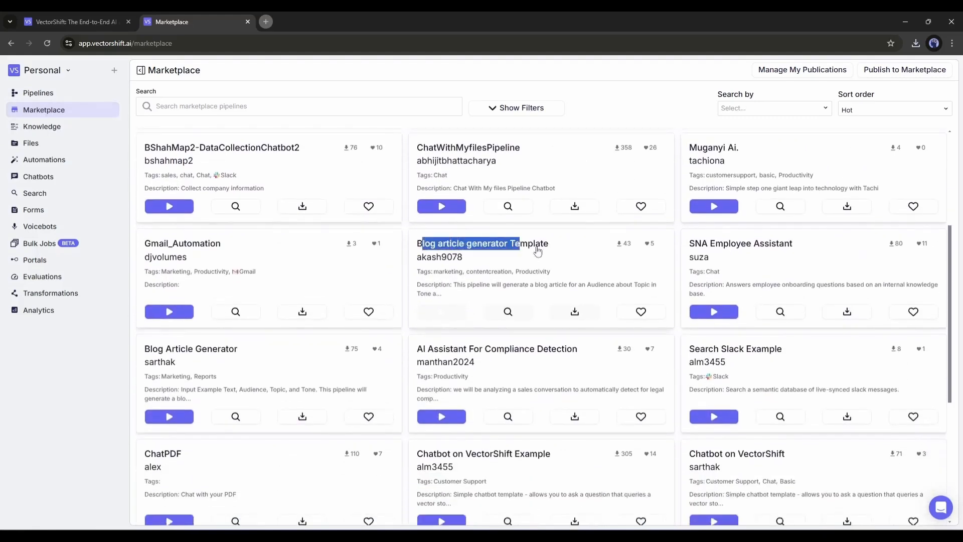
pyautogui.click(581, 253)
pyautogui.click(11, 43)
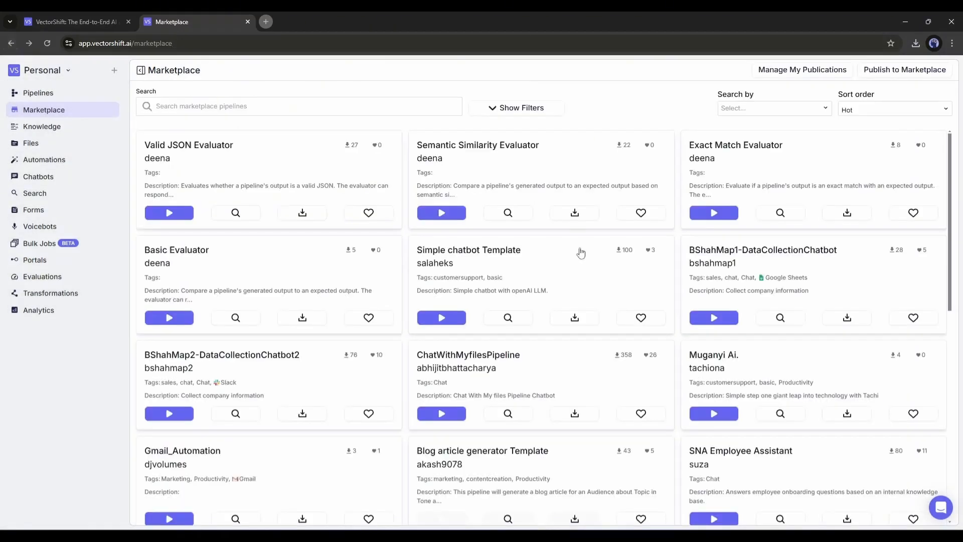
pyautogui.scroll(-1, 573, 354)
pyautogui.scroll(-2, 552, 401)
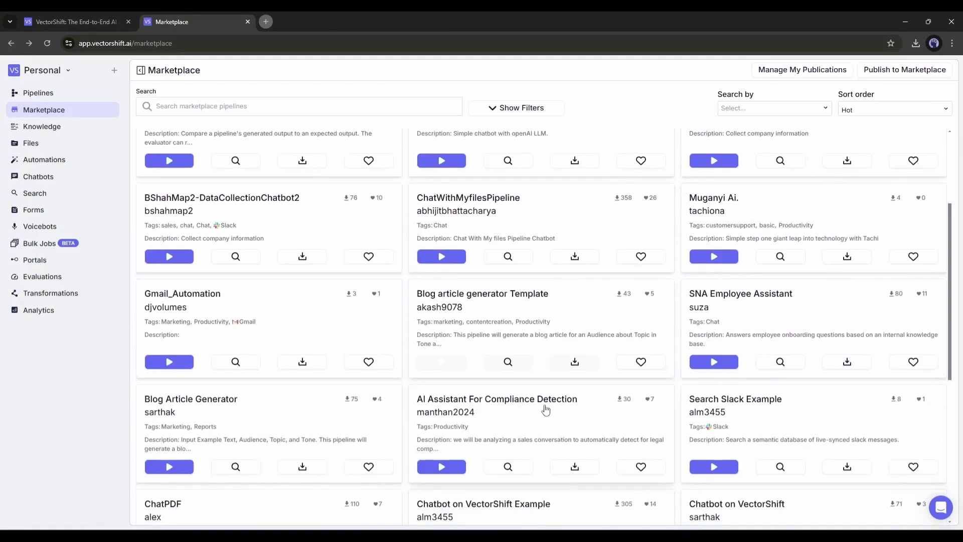
pyautogui.scroll(-3, 546, 410)
pyautogui.scroll(6, 578, 362)
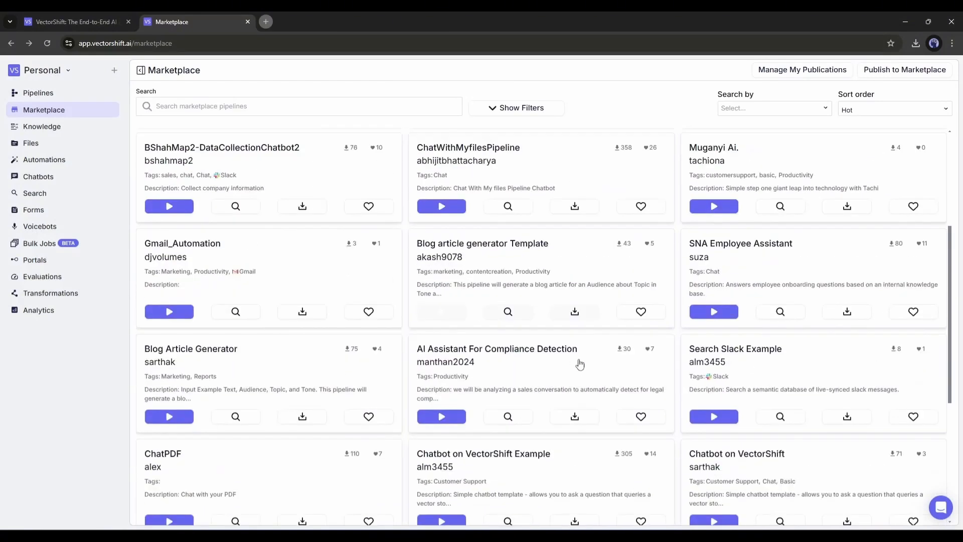
pyautogui.scroll(-4, 777, 326)
pyautogui.scroll(-7, 777, 327)
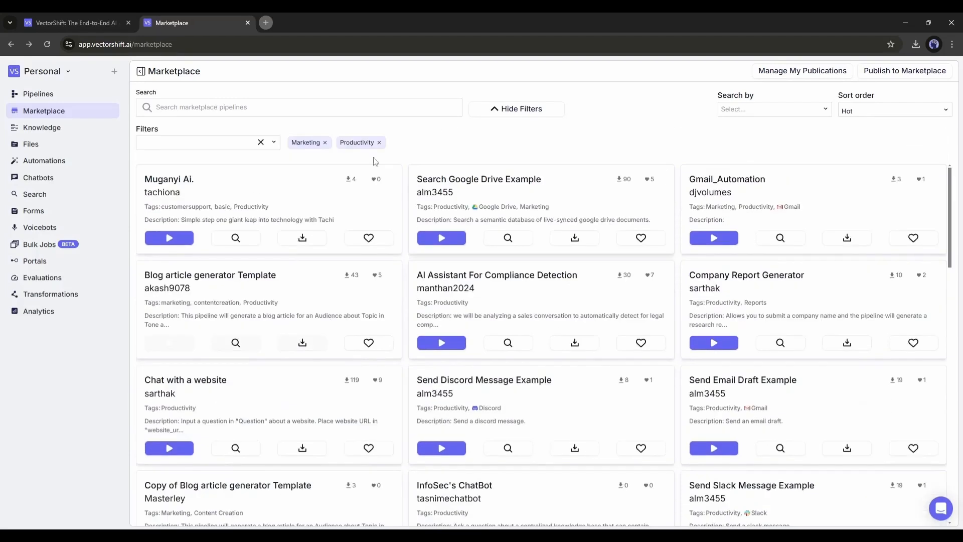
# - Start a new pipeline from scratch from the Pipelines section after looking over the available templates
pyautogui.click(63, 94)
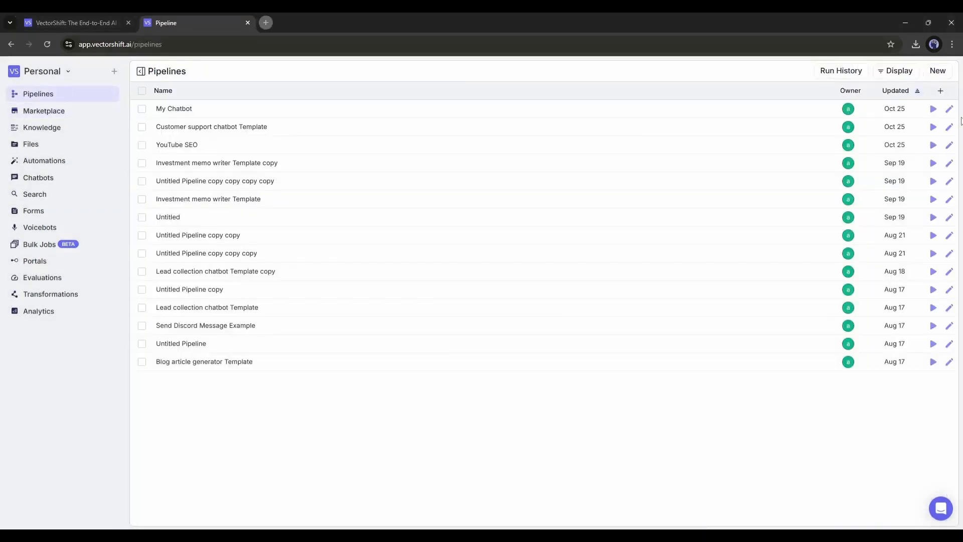
pyautogui.click(931, 76)
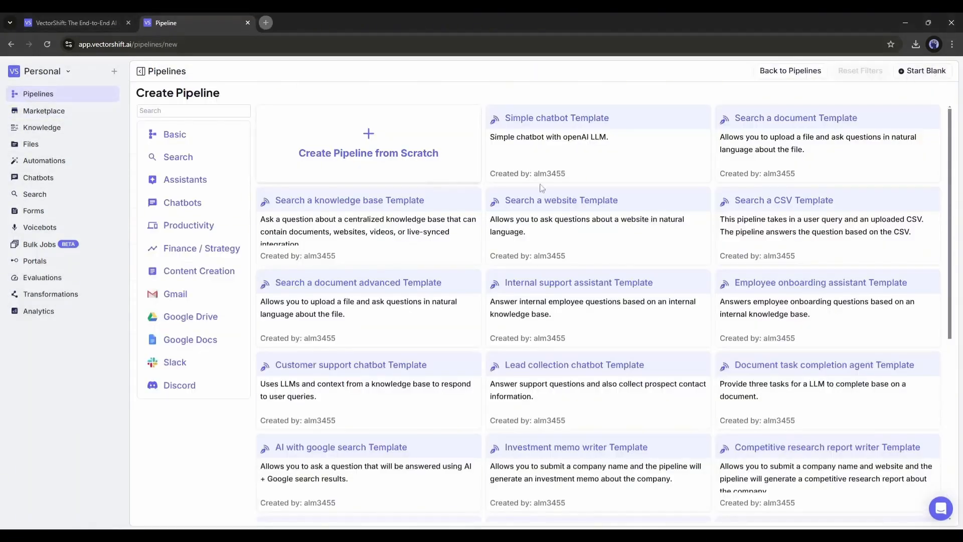
pyautogui.scroll(-6, 821, 315)
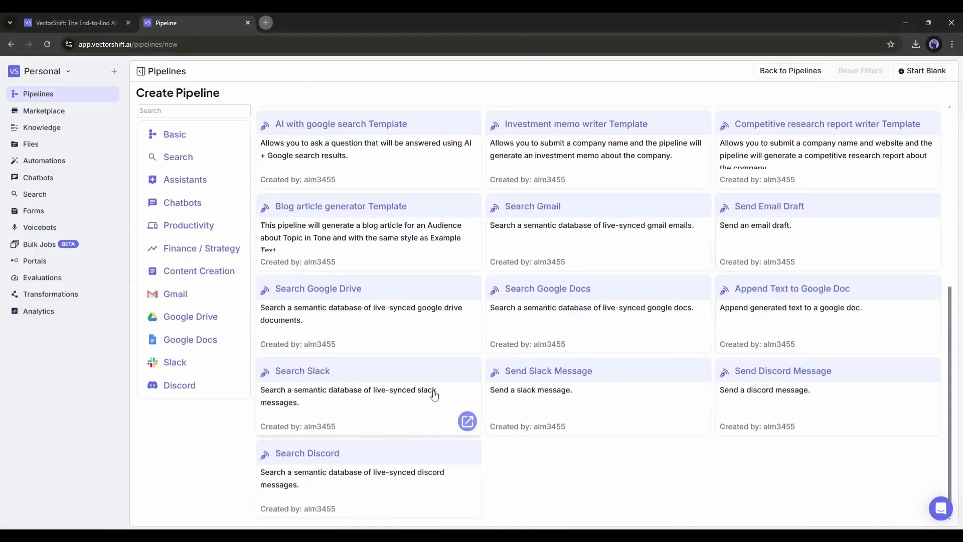
pyautogui.scroll(8, 285, 439)
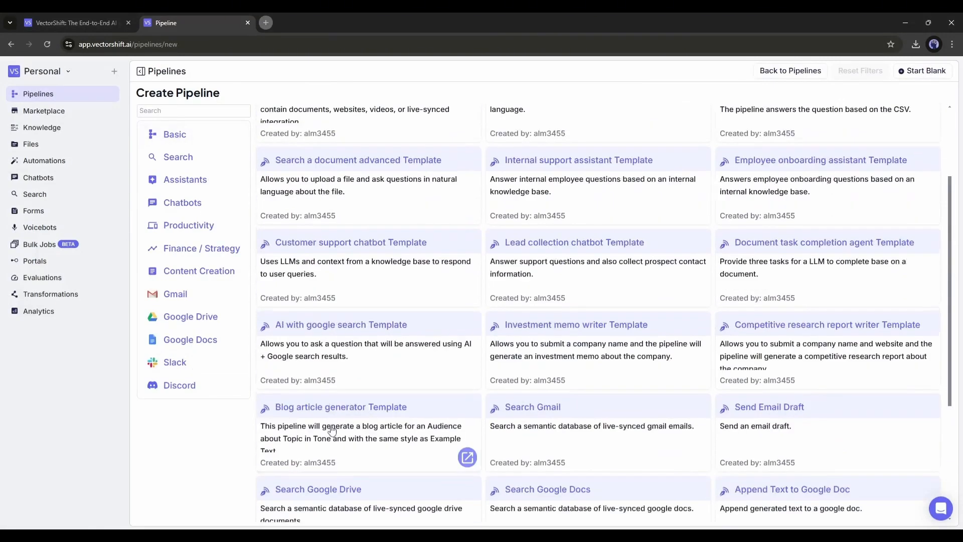
pyautogui.click(347, 157)
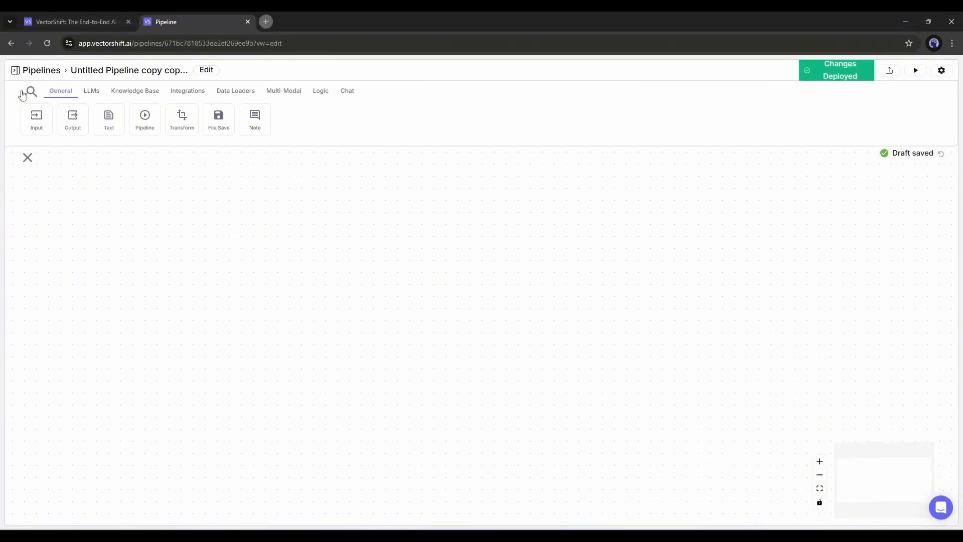
# - Add an Input node named Question and an Output node named Answer to the canvas, lined up level with space between them
pyautogui.moveTo(37, 116); pyautogui.dragTo(226, 231)
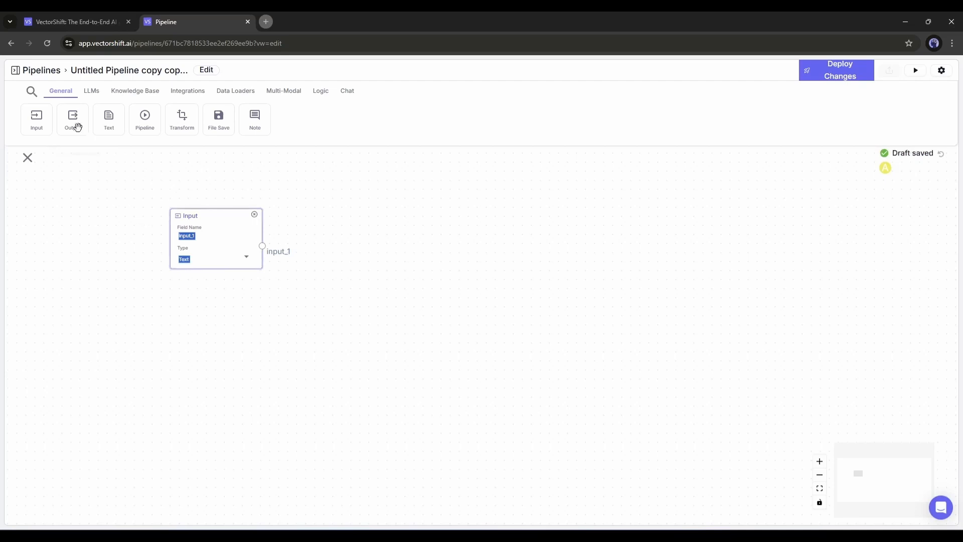
pyautogui.moveTo(78, 127); pyautogui.dragTo(584, 213)
pyautogui.click(211, 240)
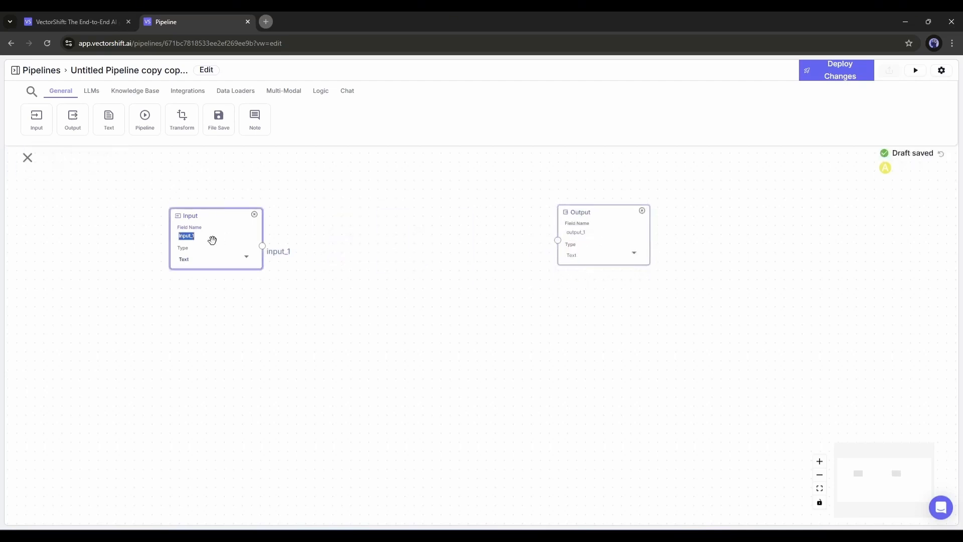
pyautogui.write('Question')
pyautogui.doubleClick(602, 235)
pyautogui.write('Answer')
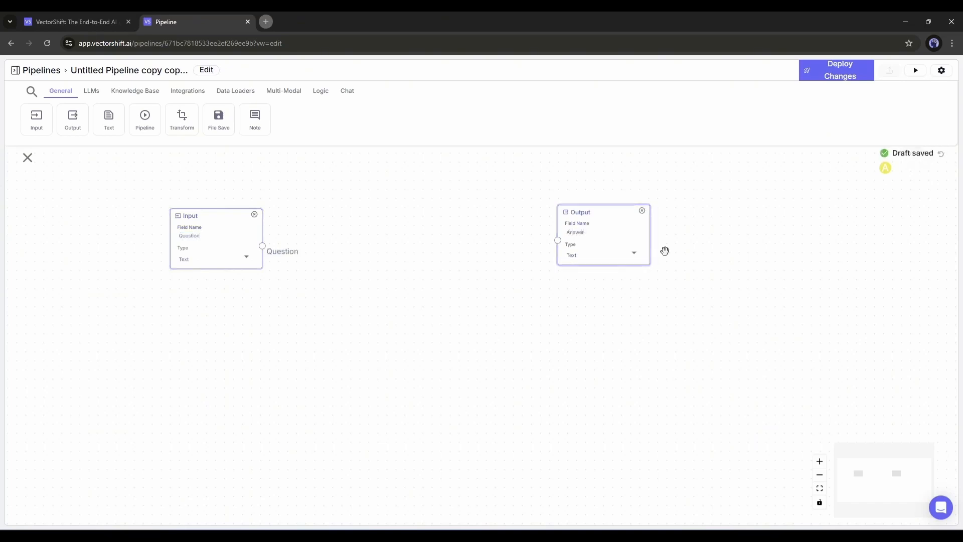
pyautogui.moveTo(615, 213)
pyautogui.mouseDown()
pyautogui.moveTo(450, 217)
pyautogui.moveTo(610, 221)
pyautogui.mouseUp()
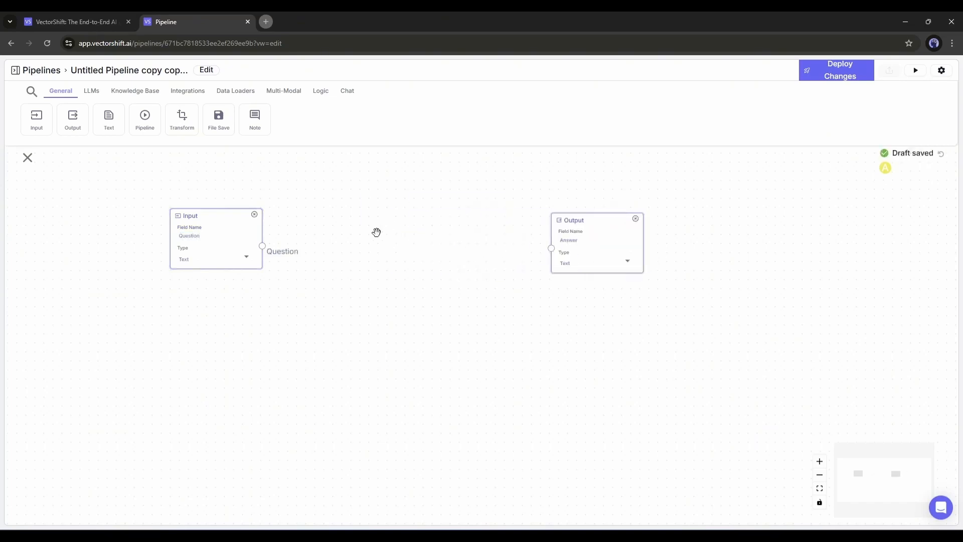
pyautogui.moveTo(211, 218); pyautogui.dragTo(193, 219)
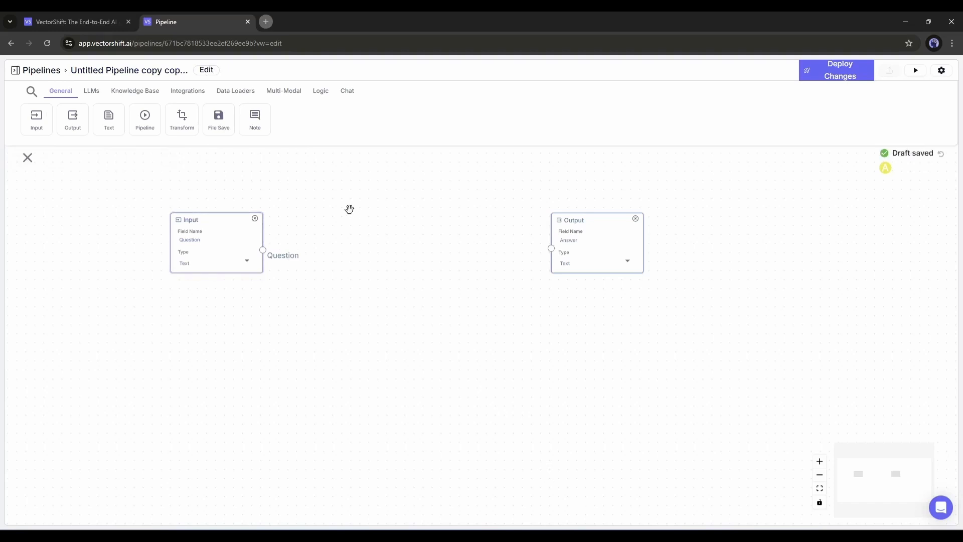
# - Add an OpenAI LLM node to the canvas between the Input and Output nodes
pyautogui.click(91, 93)
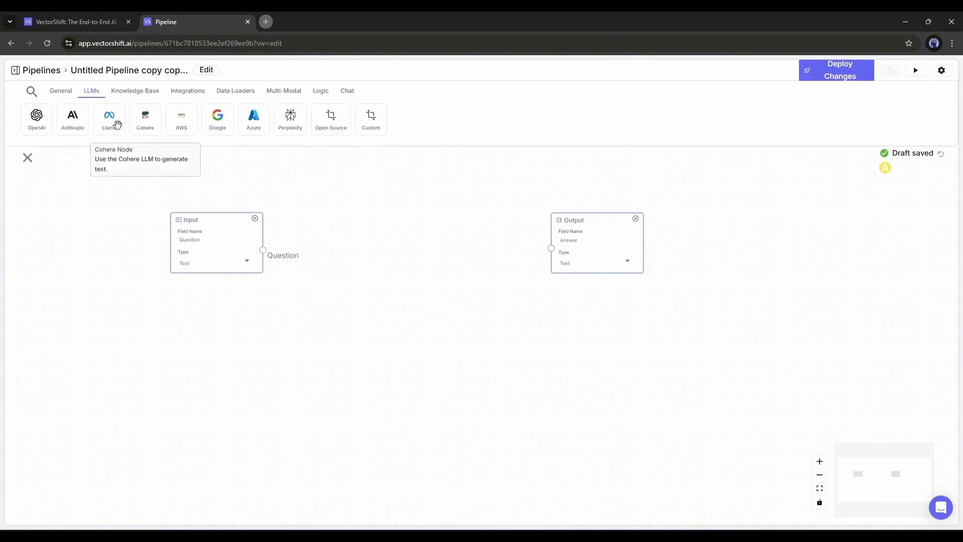
pyautogui.click(30, 119)
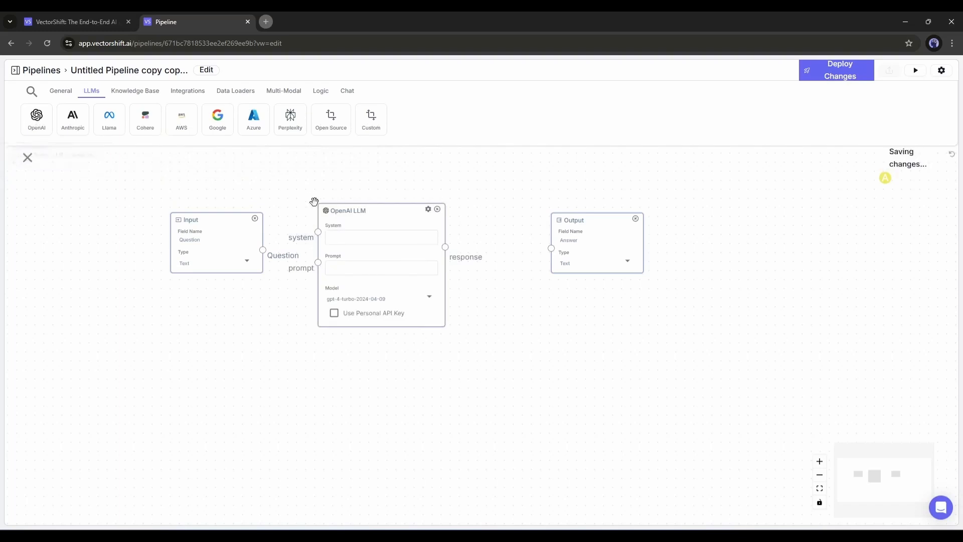
pyautogui.moveTo(352, 213); pyautogui.dragTo(377, 192)
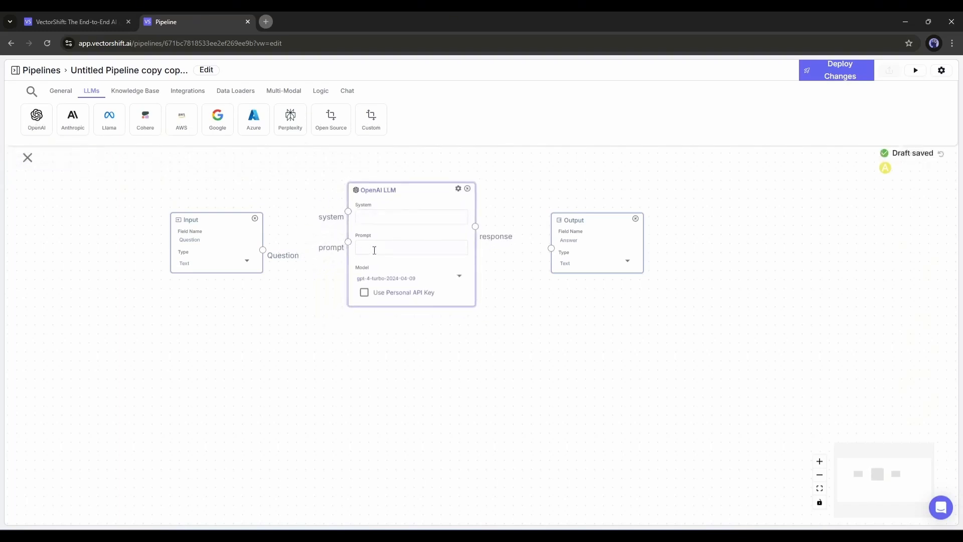
# - Paste the helpful-assistant instructions and answering rules into the OpenAI LLM node's System prompt, remove the trailing blank line and review the text
pyautogui.click(377, 217)
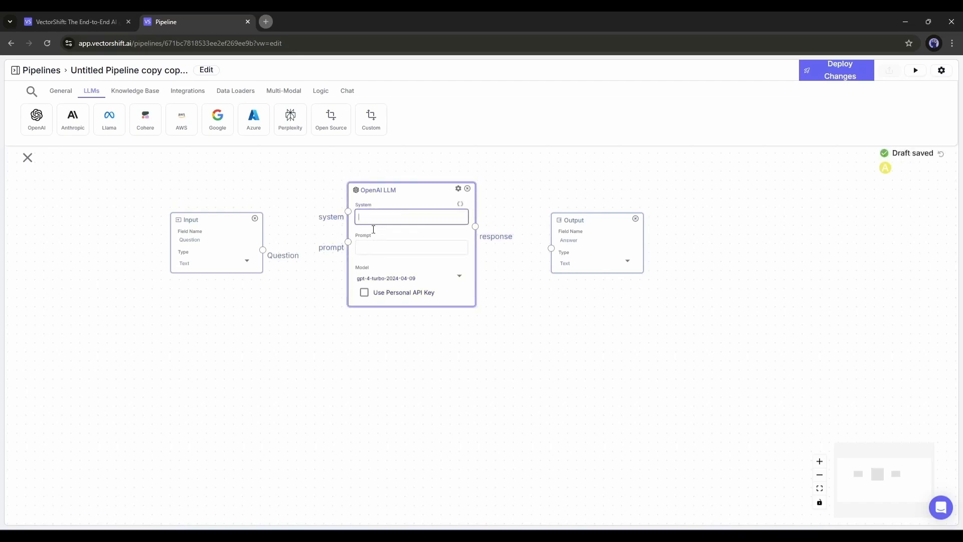
pyautogui.click(481, 18)
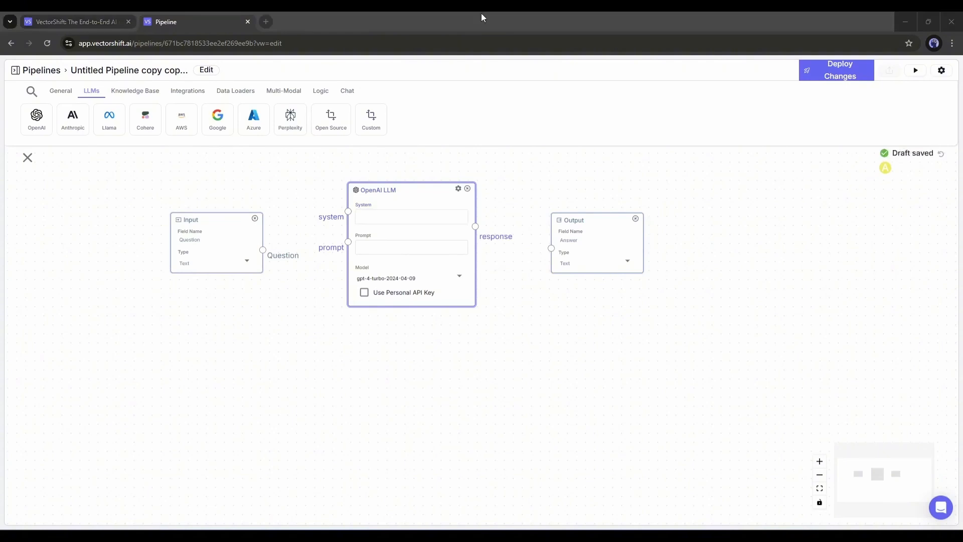
pyautogui.click(371, 215)
pyautogui.hotkey('ctrl', 'v')
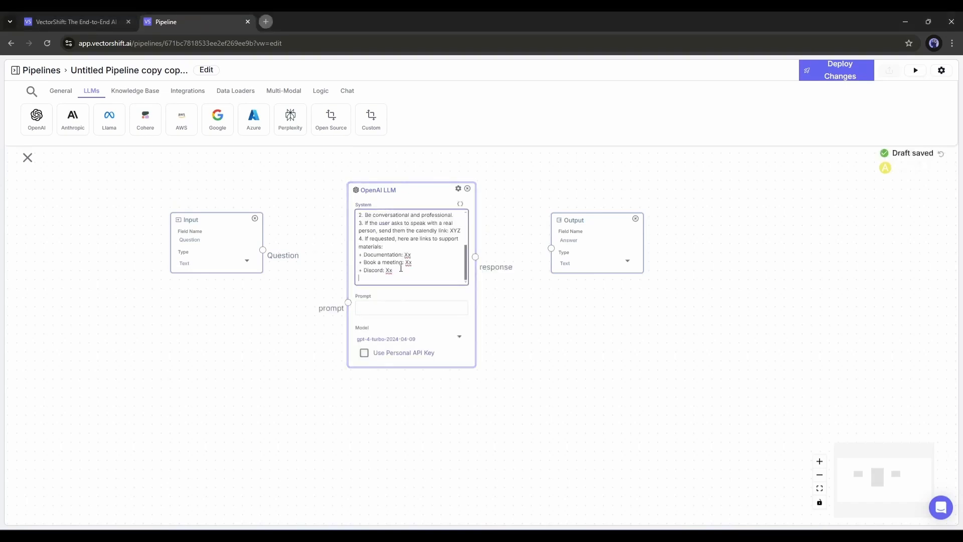
pyautogui.press('BackSpace')
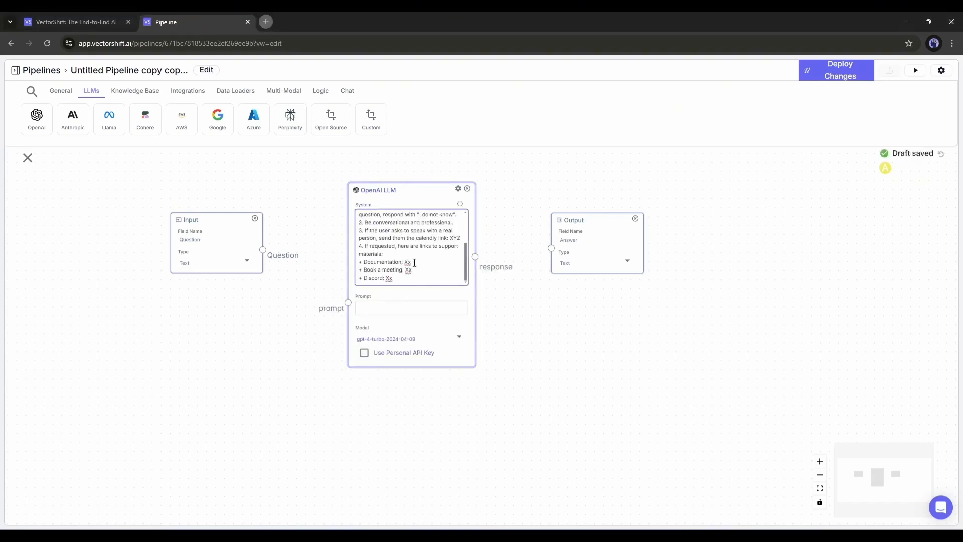
pyautogui.scroll(5, 414, 263)
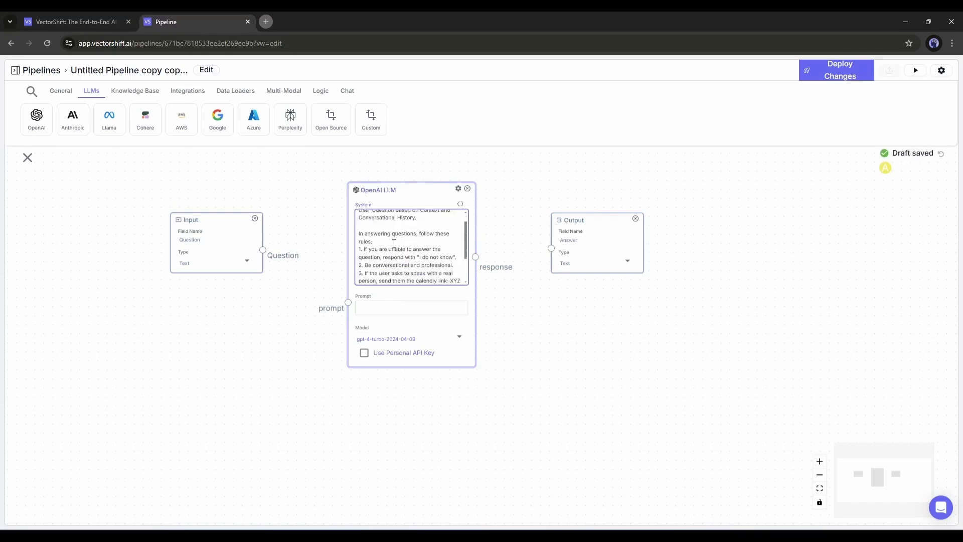
pyautogui.scroll(-3, 393, 241)
pyautogui.scroll(3, 395, 238)
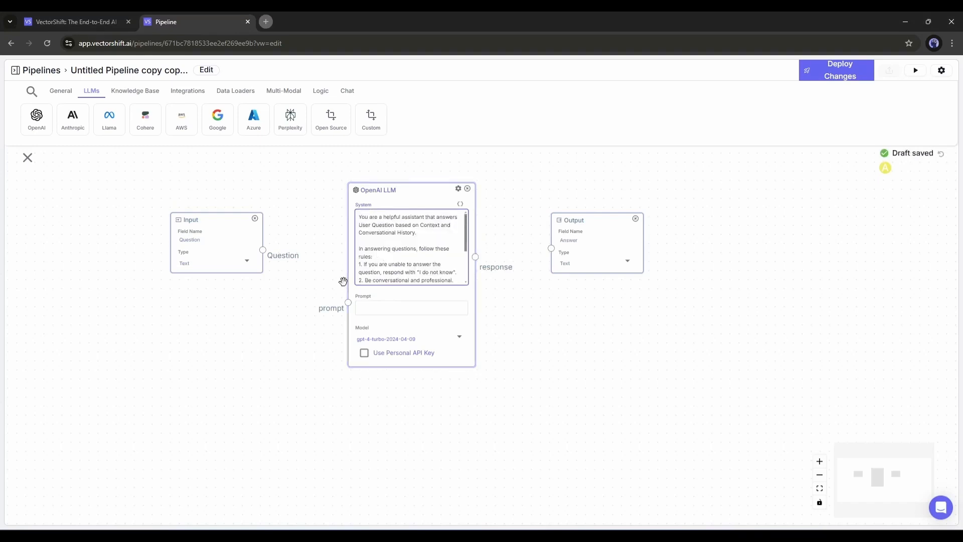
# - Add a user_question variable to the OpenAI LLM node's Prompt and connect the Input node's Question output to it
pyautogui.click(381, 309)
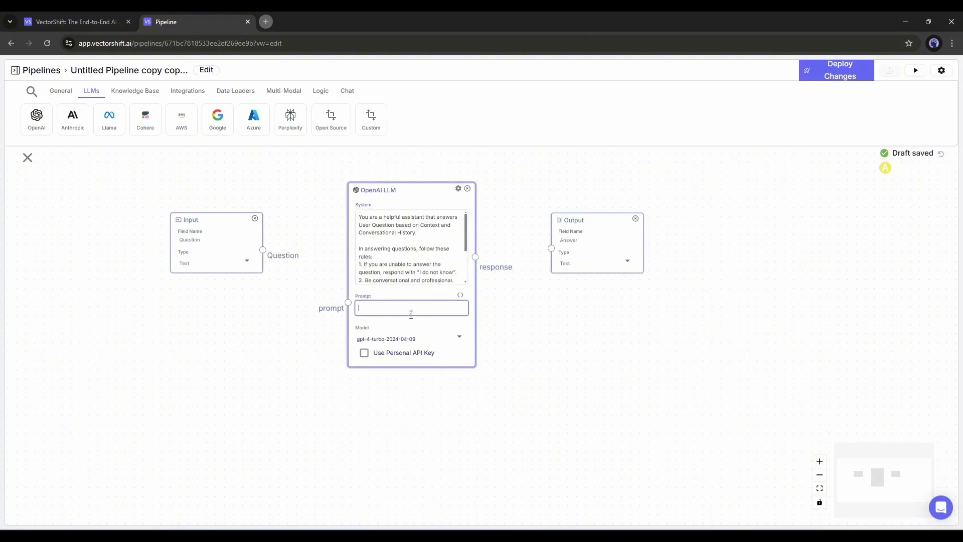
pyautogui.click(459, 297)
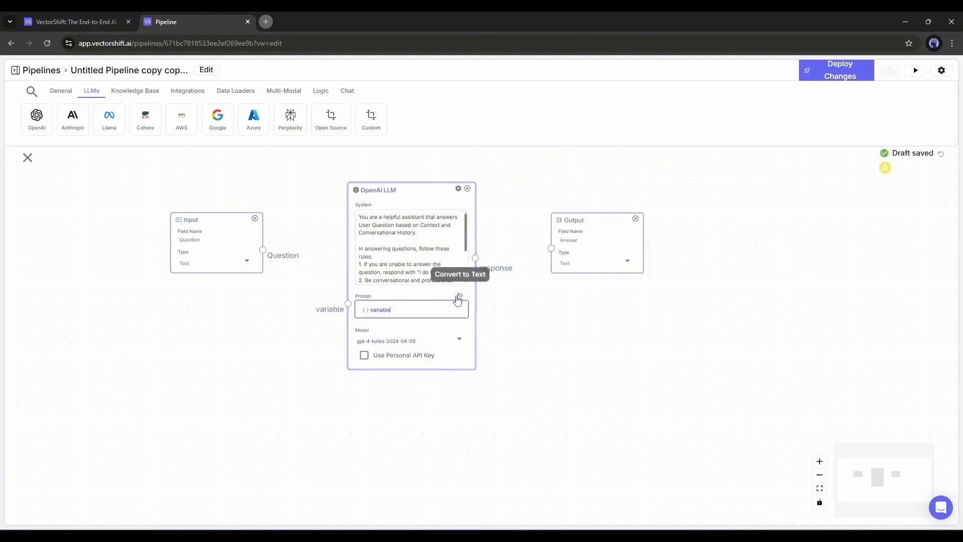
pyautogui.doubleClick(382, 309)
pyautogui.write('use')
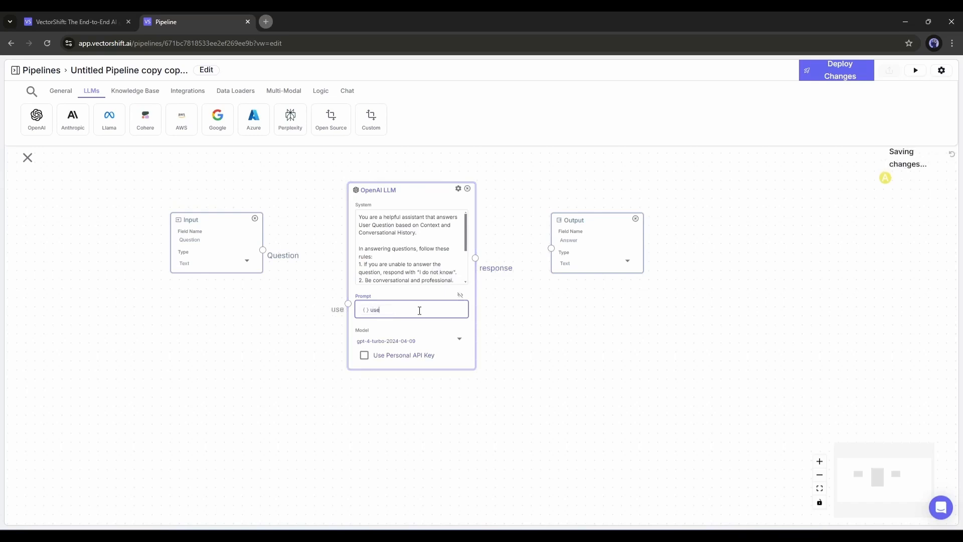
pyautogui.write('r_ques')
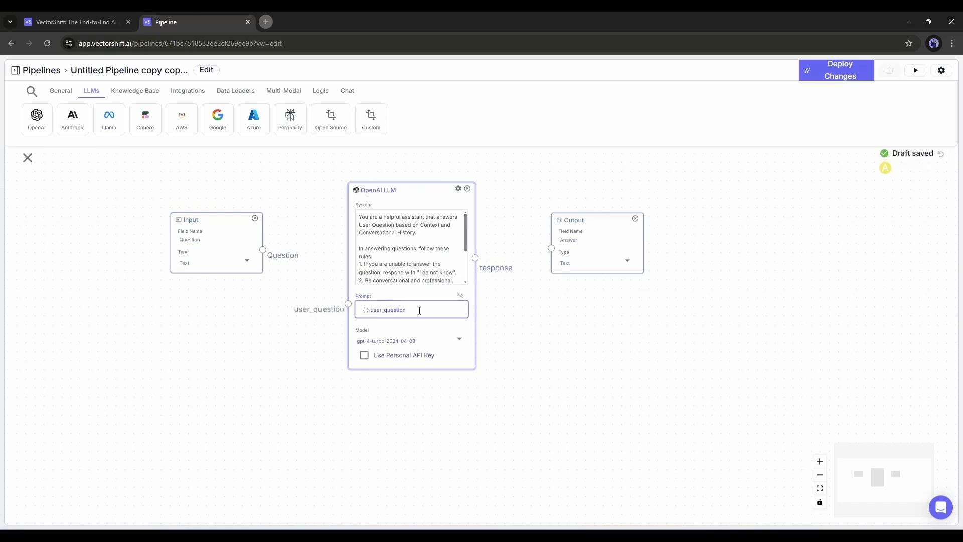
pyautogui.write('tion')
pyautogui.press('Return')
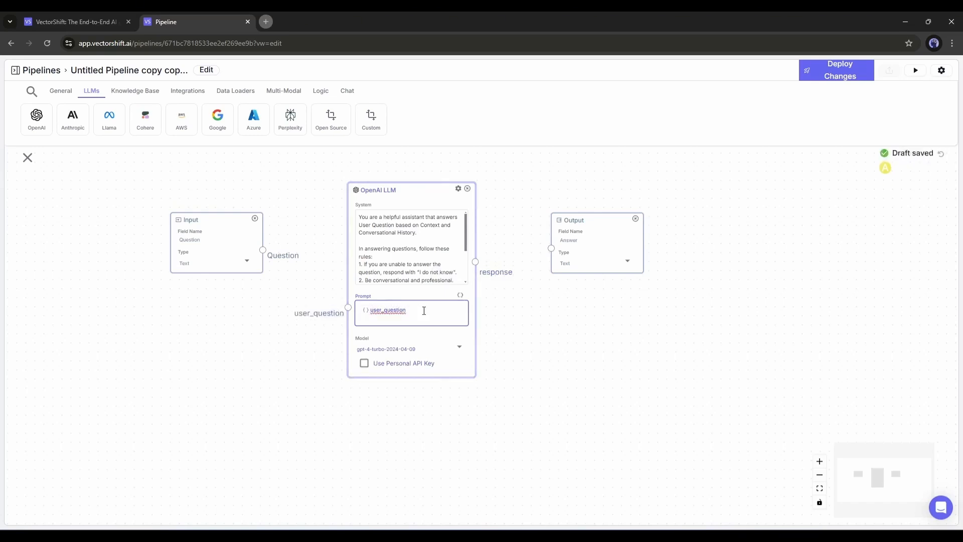
pyautogui.moveTo(262, 250); pyautogui.dragTo(348, 307)
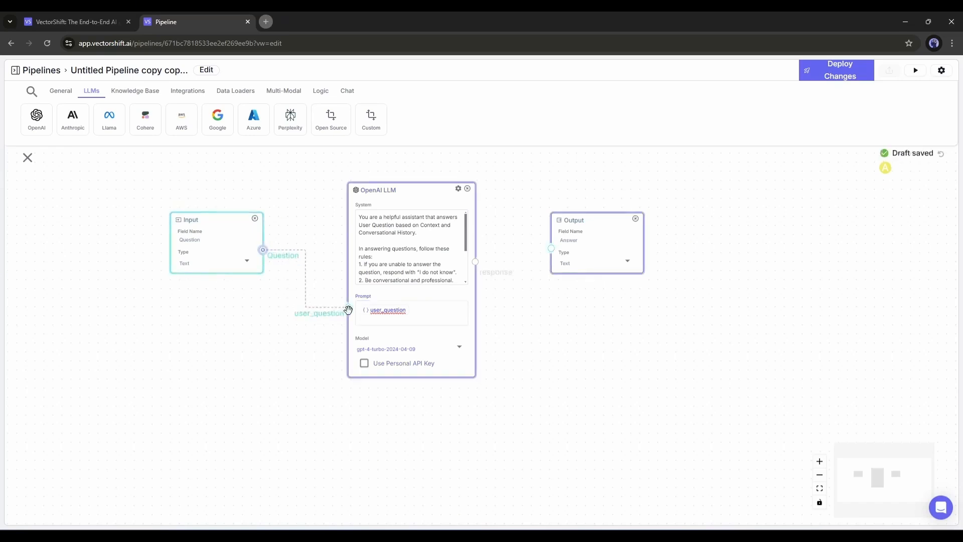
# - Add a second variable named Context on a new line of the OpenAI LLM node's Prompt
pyautogui.click(416, 323)
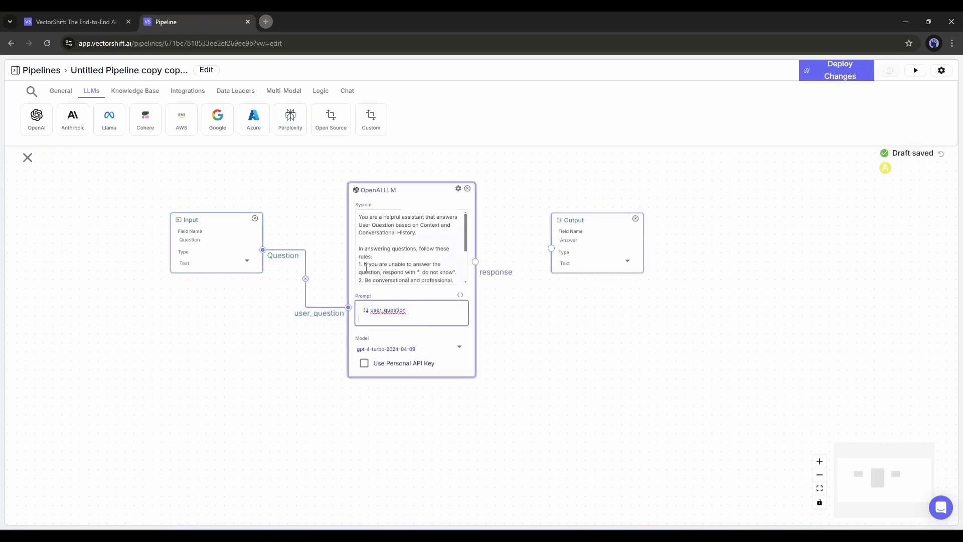
pyautogui.click(458, 295)
pyautogui.write('Cont')
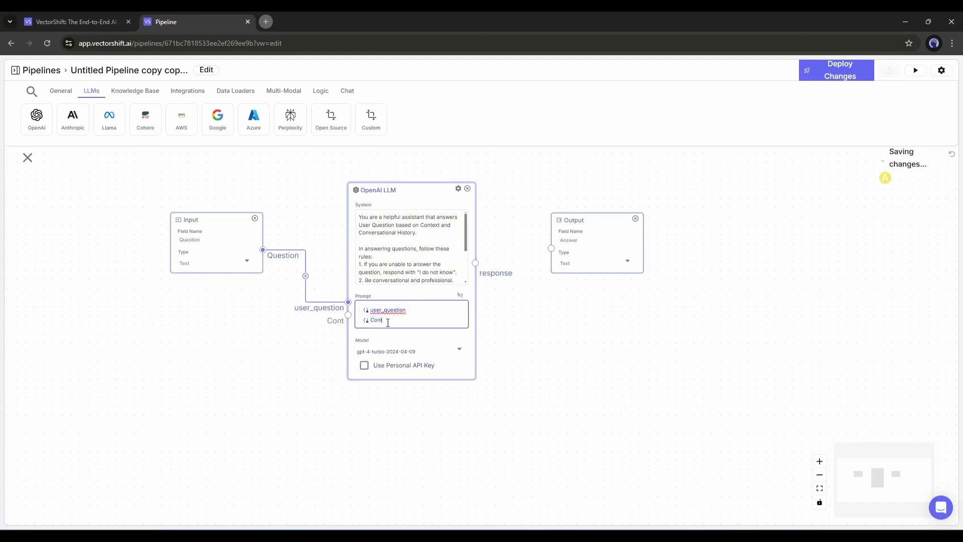
pyautogui.write('ext')
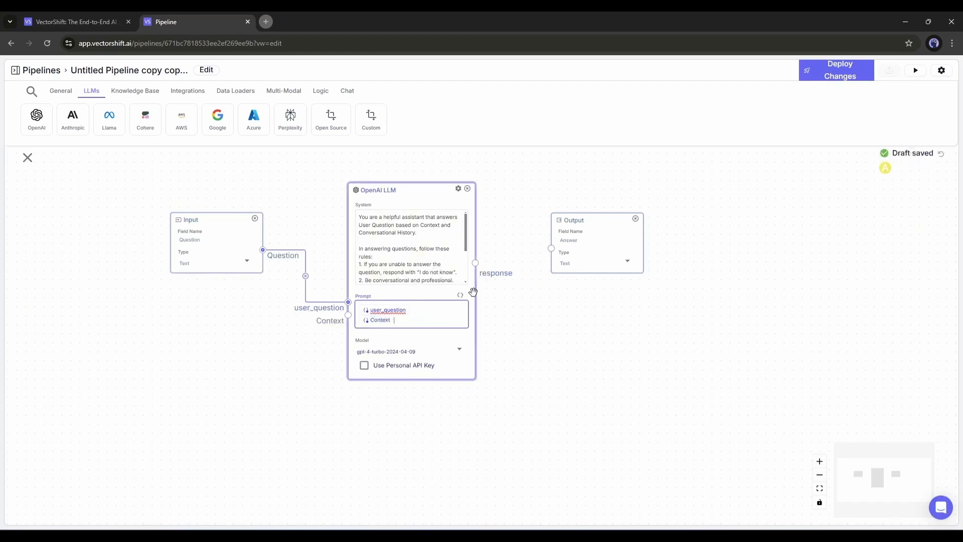
# - Add a Knowledge Base Reader below the Input node, connecting its results to Context and the Input's Question to its query
pyautogui.click(135, 91)
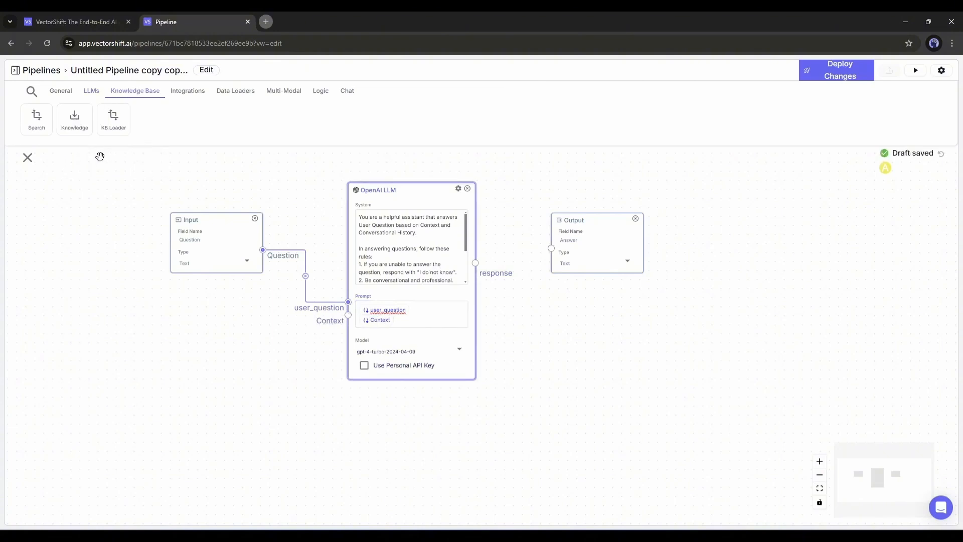
pyautogui.click(69, 119)
pyautogui.moveTo(371, 209); pyautogui.dragTo(226, 345)
pyautogui.moveTo(302, 366); pyautogui.dragTo(348, 316)
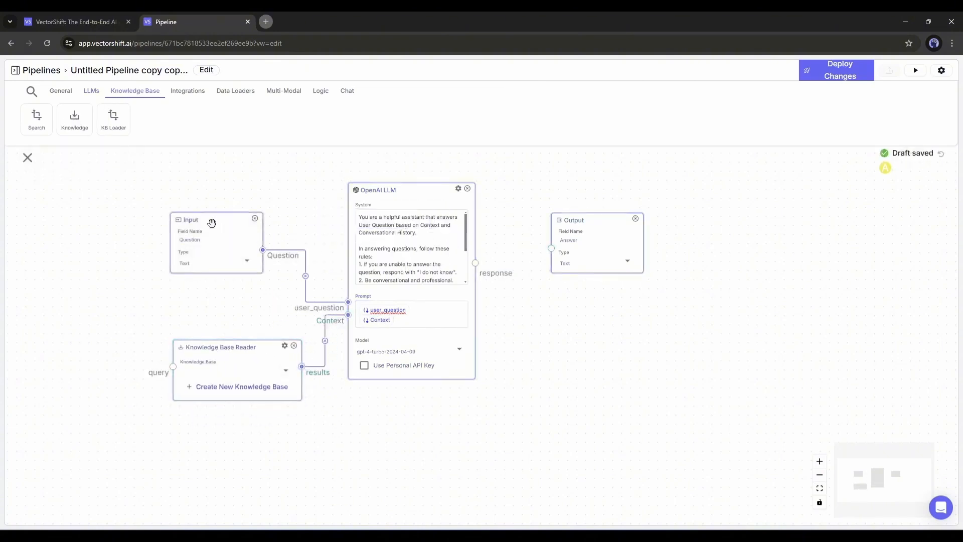
pyautogui.moveTo(211, 221); pyautogui.dragTo(128, 207)
pyautogui.moveTo(192, 238); pyautogui.dragTo(173, 367)
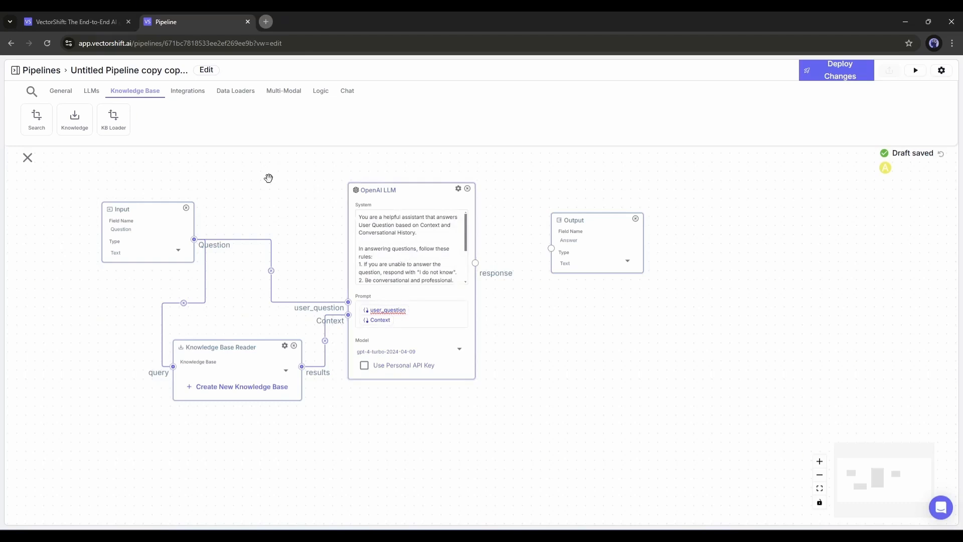
# - Add a third variable named History below Context in the OpenAI LLM node's Prompt
pyautogui.moveTo(269, 178); pyautogui.dragTo(285, 209)
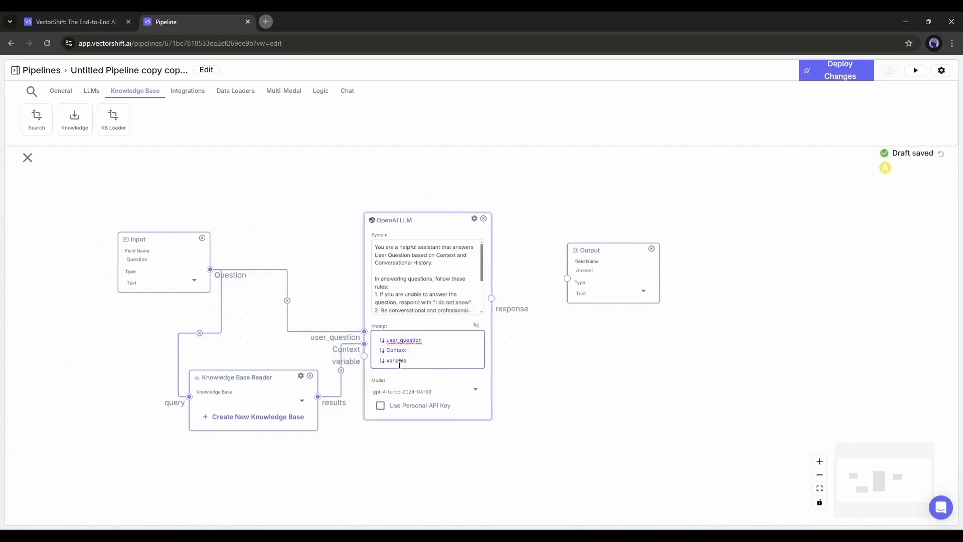
pyautogui.doubleClick(397, 360)
pyautogui.write('History')
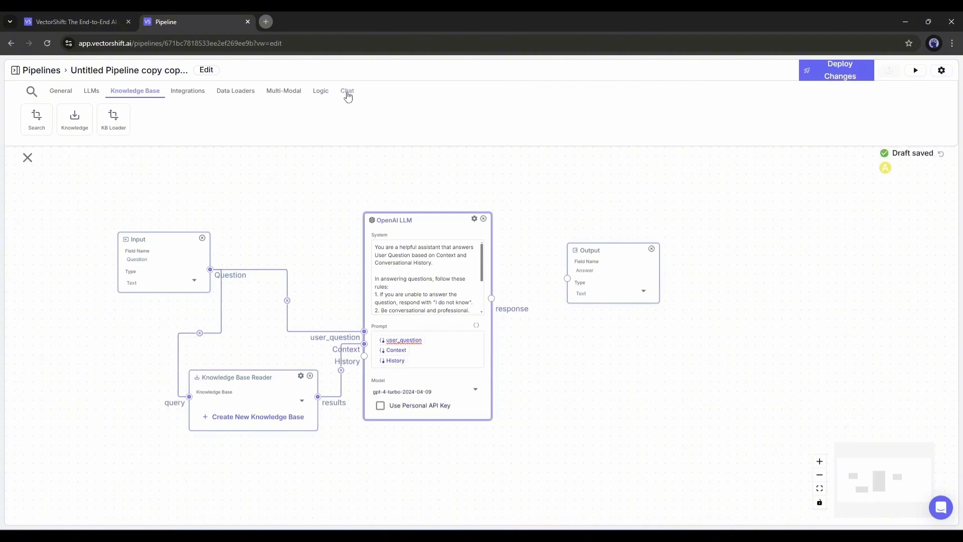
# - Add a Chat Memory node below the Knowledge Base Reader and connect it to the LLM's History input
pyautogui.click(347, 92)
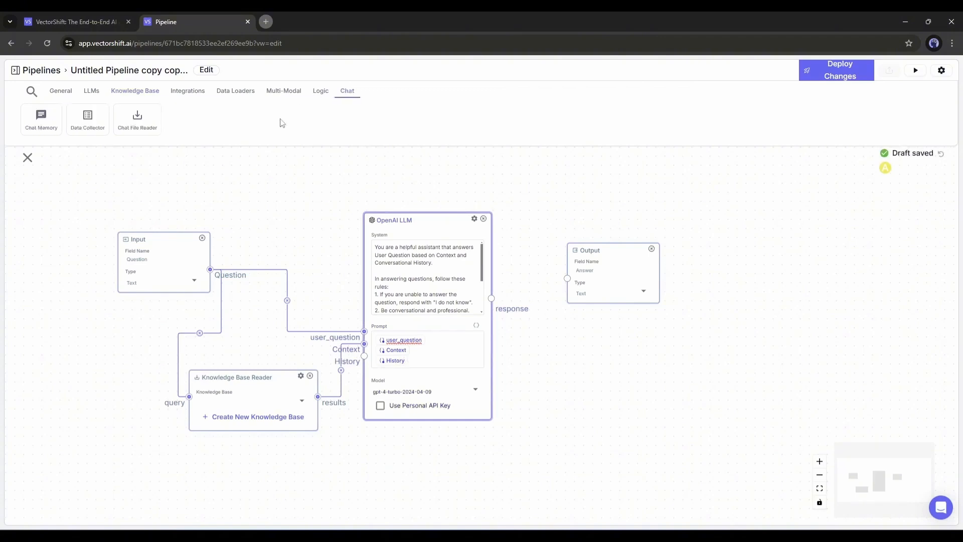
pyautogui.moveTo(41, 118); pyautogui.dragTo(248, 460)
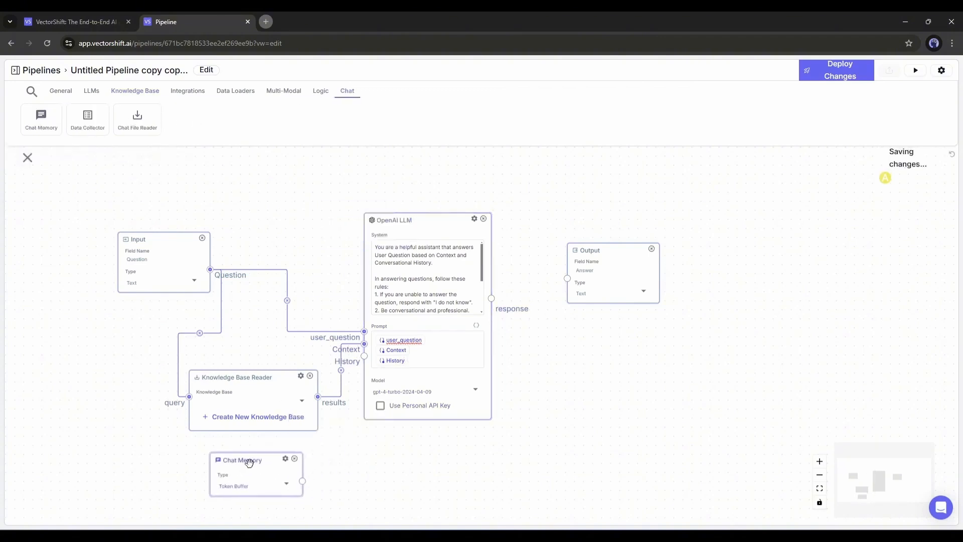
pyautogui.moveTo(302, 481); pyautogui.dragTo(365, 356)
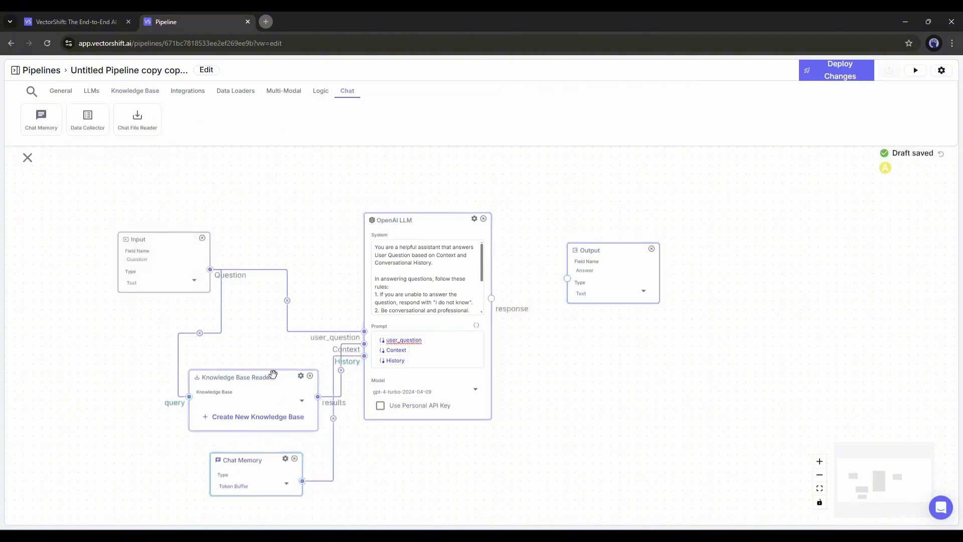
# - Move the Knowledge Base Reader away from the LLM node and connect the LLM's response to the Output node
pyautogui.moveTo(274, 374); pyautogui.dragTo(230, 378)
pyautogui.moveTo(231, 378); pyautogui.dragTo(229, 380)
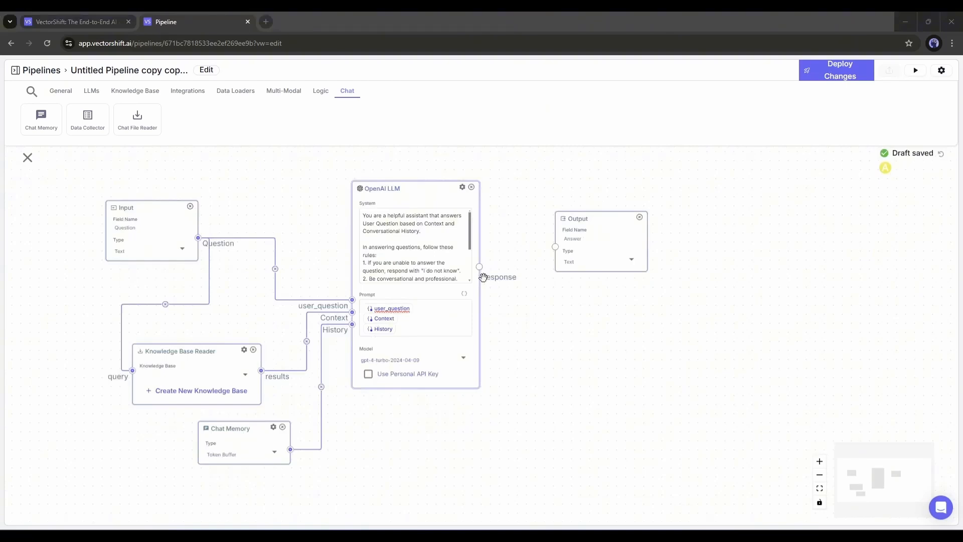
pyautogui.moveTo(481, 271); pyautogui.dragTo(555, 246)
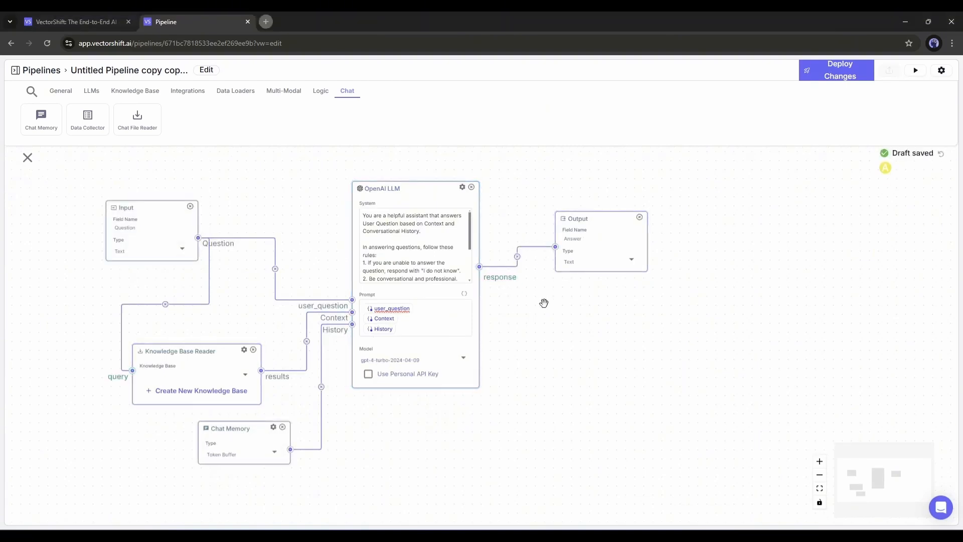
pyautogui.moveTo(544, 303); pyautogui.dragTo(599, 294)
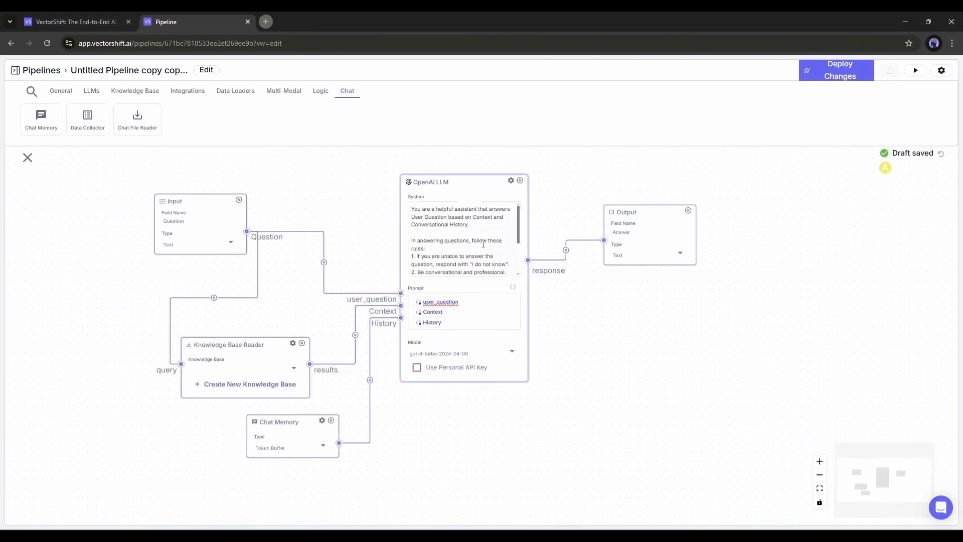
pyautogui.scroll(-2, 441, 245)
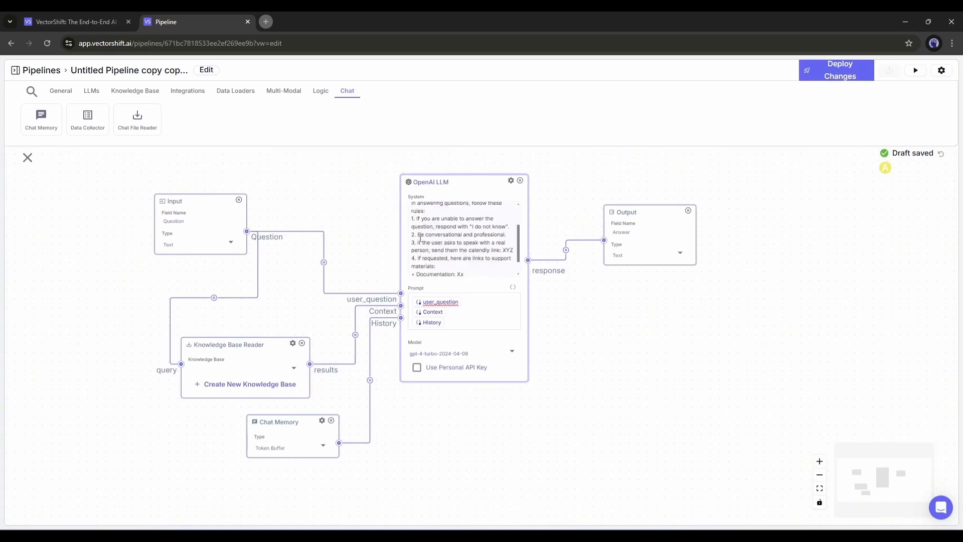
pyautogui.click(481, 250)
pyautogui.scroll(-1, 481, 250)
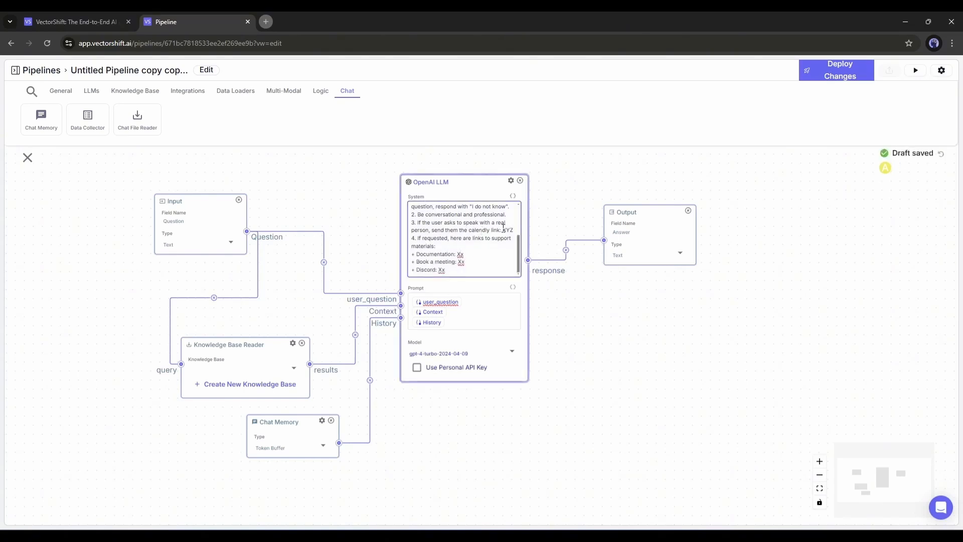
pyautogui.scroll(2, 504, 228)
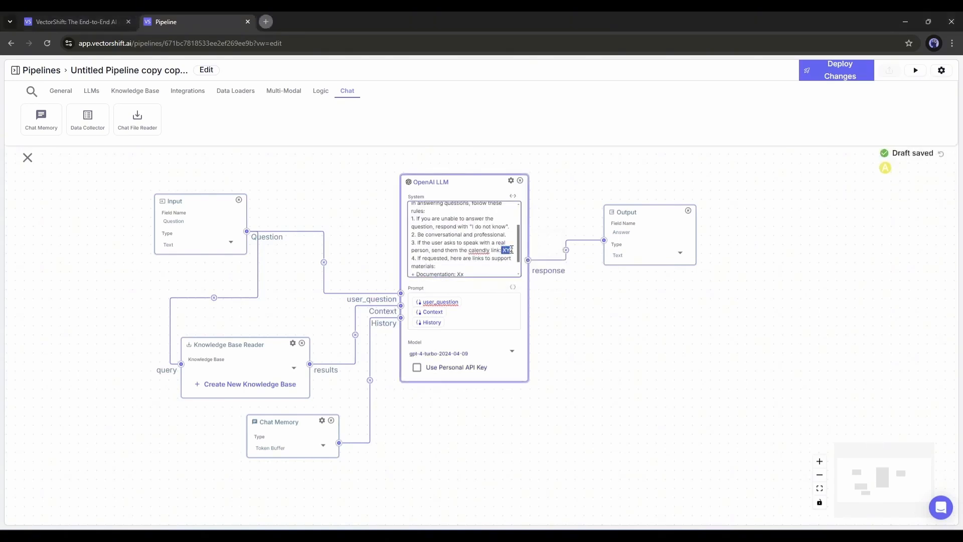
pyautogui.scroll(-3, 510, 250)
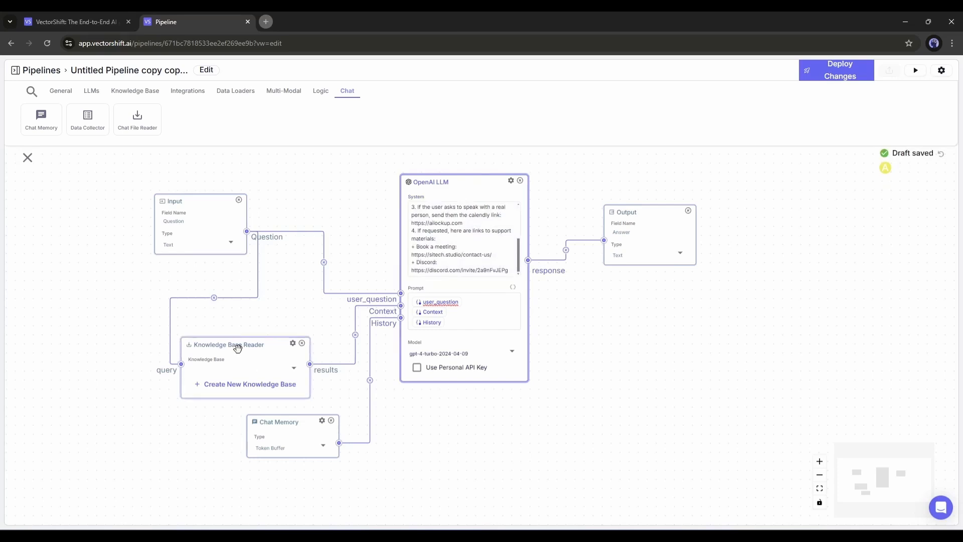
pyautogui.moveTo(237, 348); pyautogui.dragTo(230, 345)
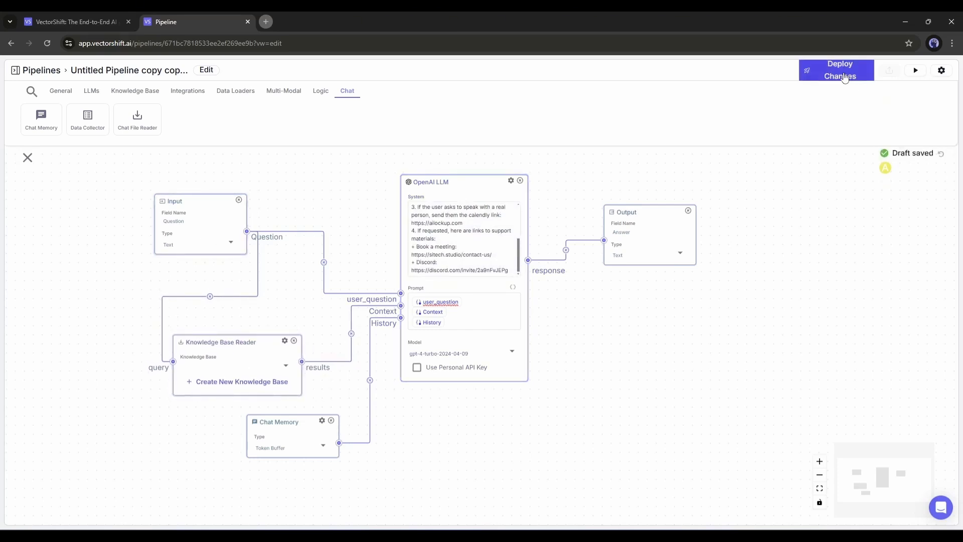
# - Deploy the pipeline changes and run a test with the question "Who are you?", checking the run message and the Knowledge Base Reader
pyautogui.click(915, 72)
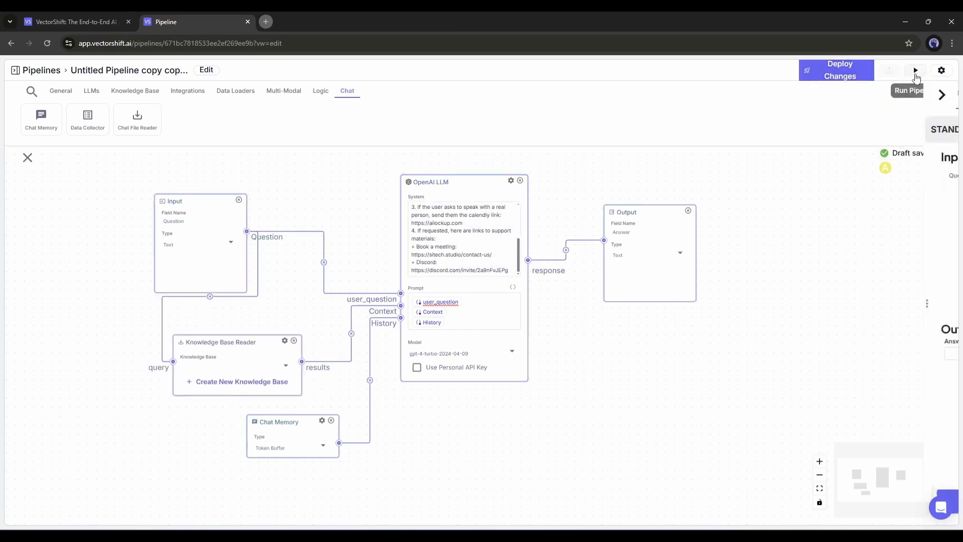
pyautogui.click(849, 70)
pyautogui.click(868, 186)
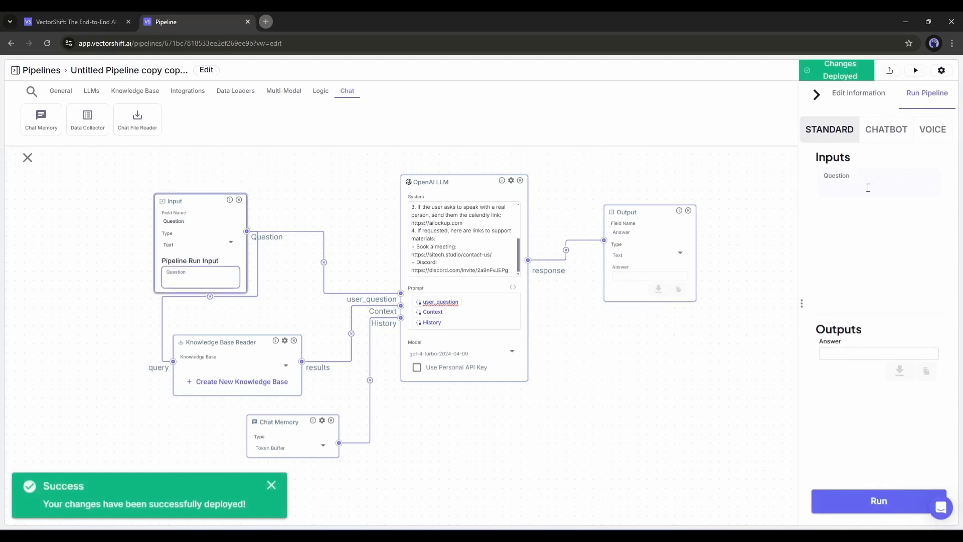
pyautogui.write('WHo a')
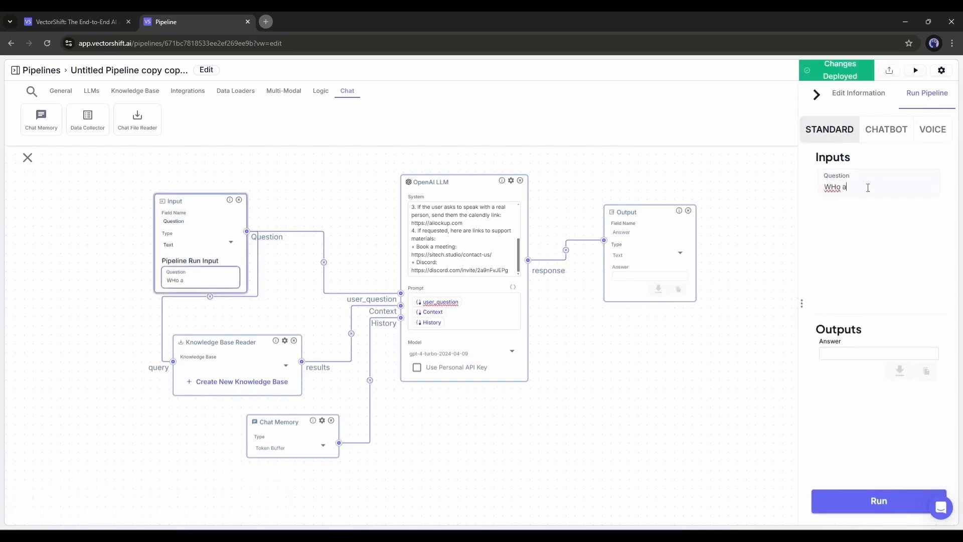
pyautogui.write('re you?')
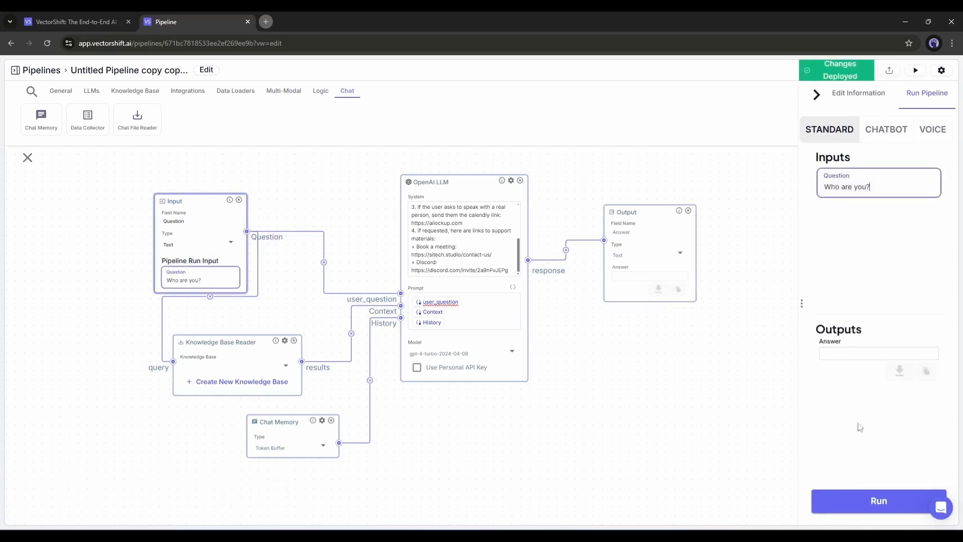
pyautogui.press('Return')
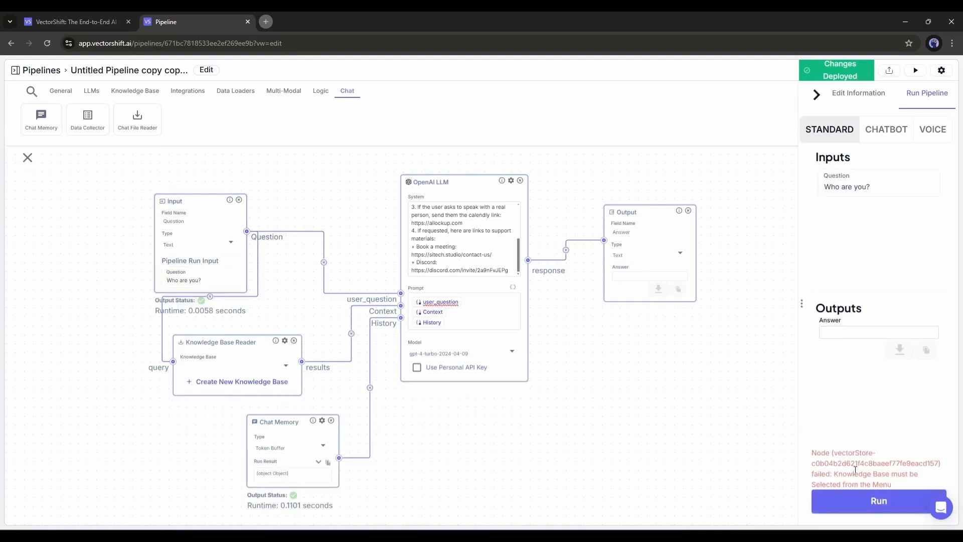
pyautogui.moveTo(835, 474); pyautogui.dragTo(892, 485)
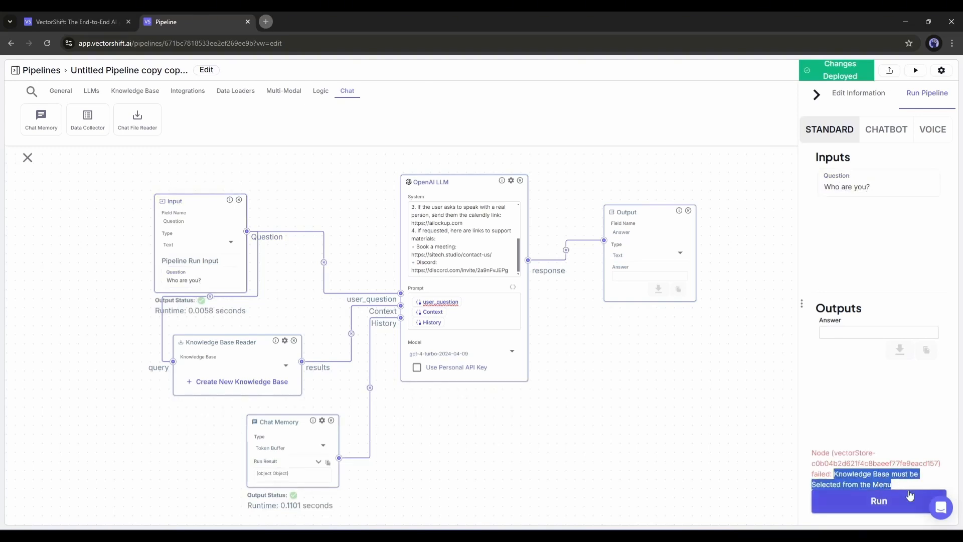
pyautogui.moveTo(212, 348); pyautogui.dragTo(202, 349)
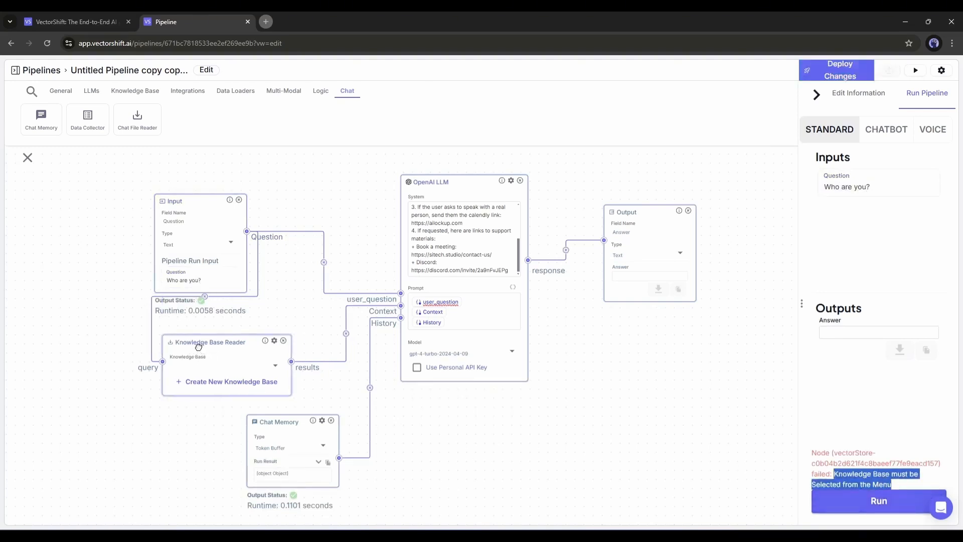
# - Try to rename the pipeline as My Chatbot
pyautogui.click(98, 74)
pyautogui.click(246, 84)
pyautogui.hotkey('ctrl', 'a')
pyautogui.press('BackSpace')
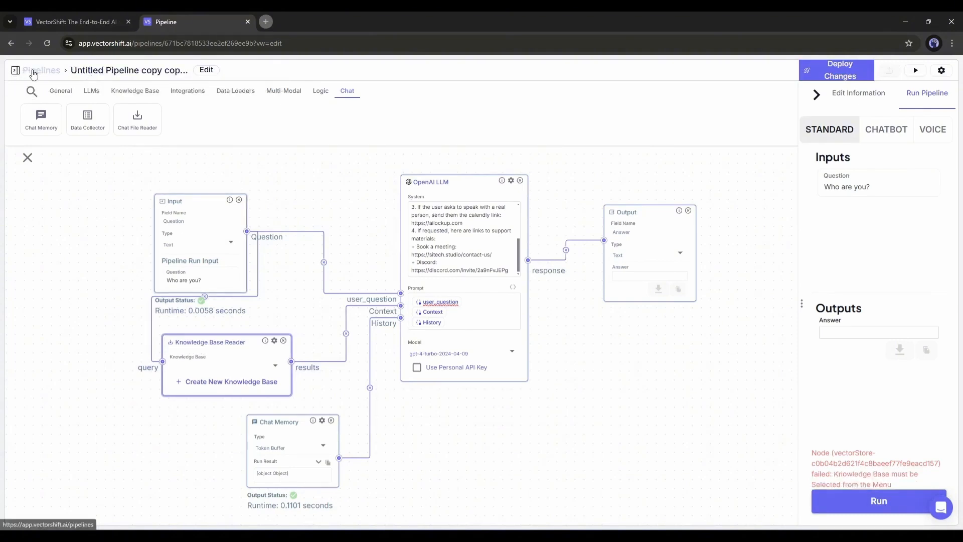
# - Start configuring a new knowledge base in the Knowledge section and enter AL Shop as its name
pyautogui.click(15, 70)
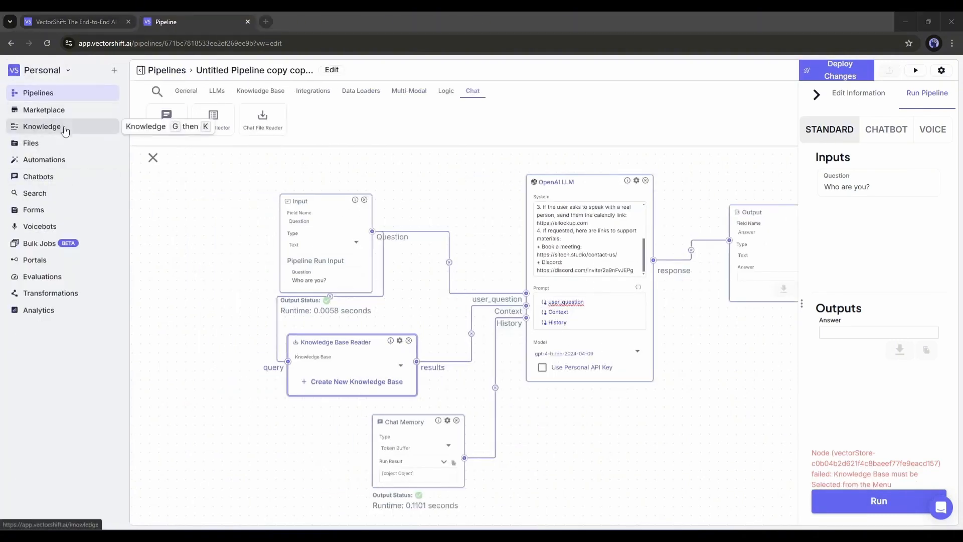
pyautogui.click(65, 130)
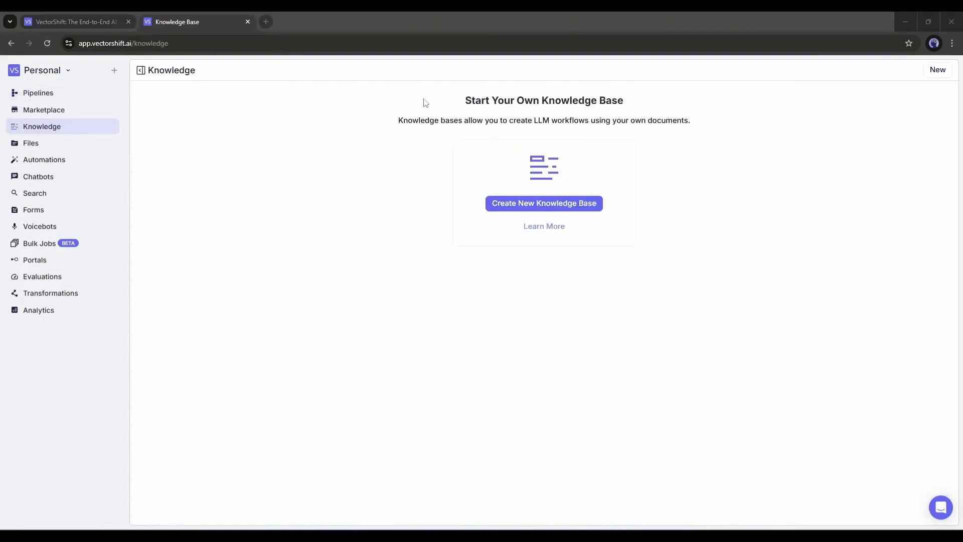
pyautogui.click(534, 212)
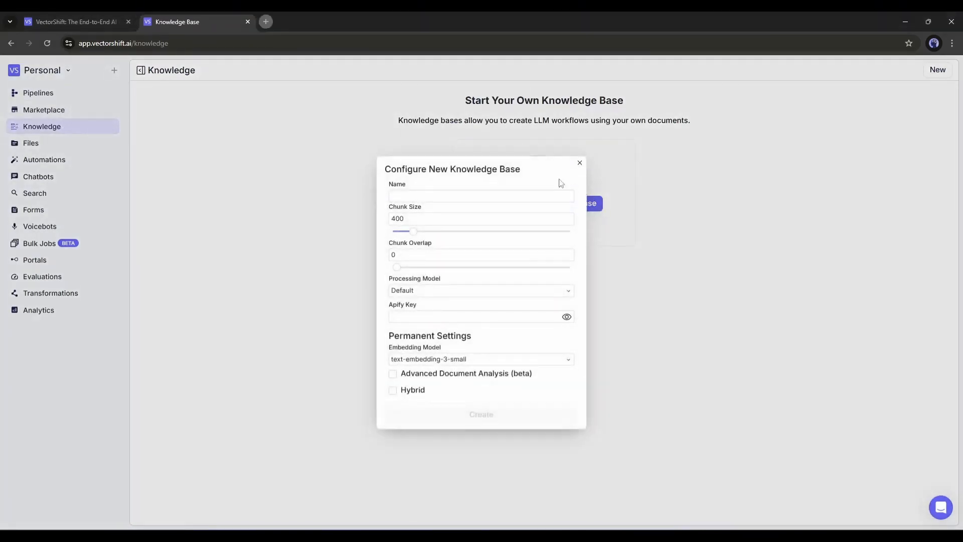
pyautogui.click(437, 194)
pyautogui.write('AL')
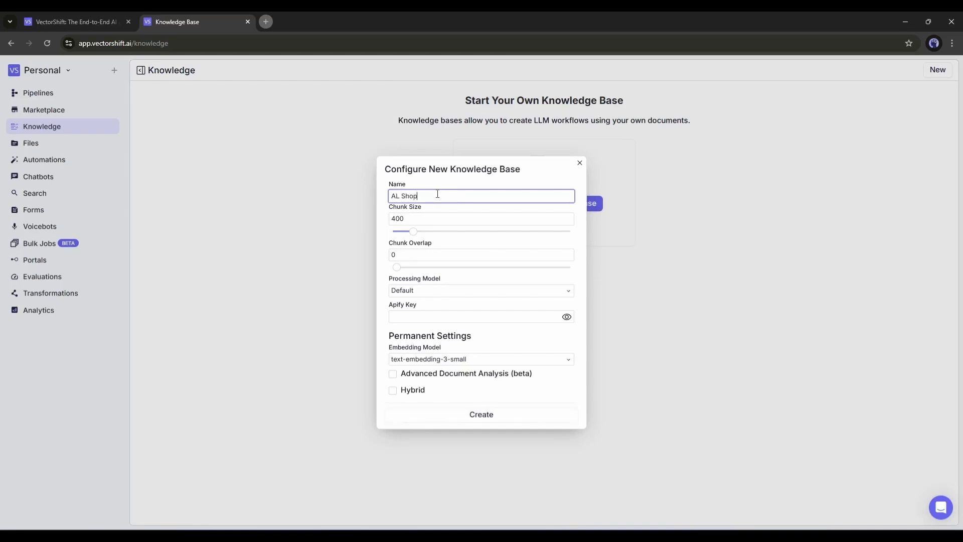
pyautogui.write(' Shop')
# - Set the knowledge base's chunk size to 1007 and processing model to Llama Parse, and enable Advanced Document Analysis and Hybrid
pyautogui.moveTo(414, 231); pyautogui.dragTo(438, 234)
pyautogui.click(433, 290)
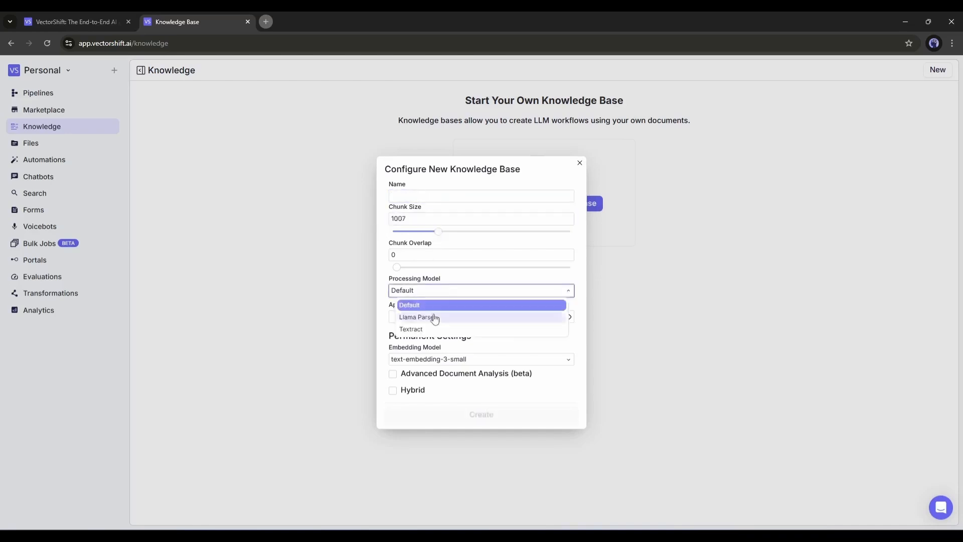
pyautogui.click(451, 314)
pyautogui.click(466, 366)
pyautogui.click(434, 380)
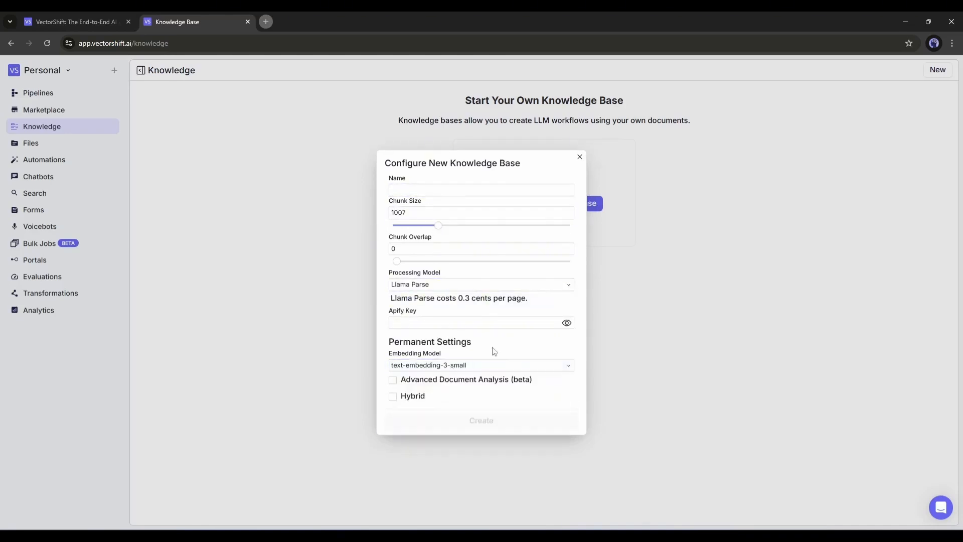
pyautogui.click(393, 380)
# - Enter the name AL Shop again and create the knowledge base
pyautogui.click(382, 184)
pyautogui.write('AL Shop')
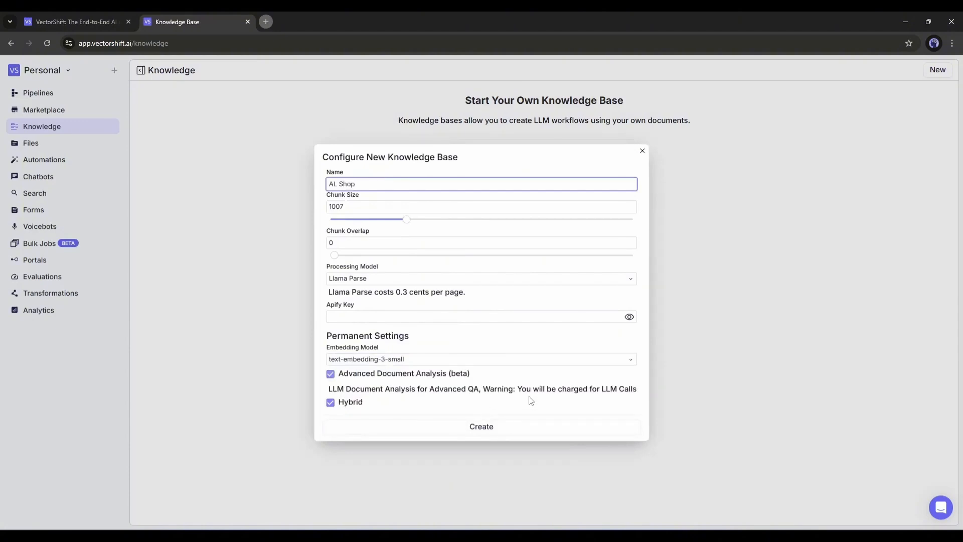
pyautogui.press('Return')
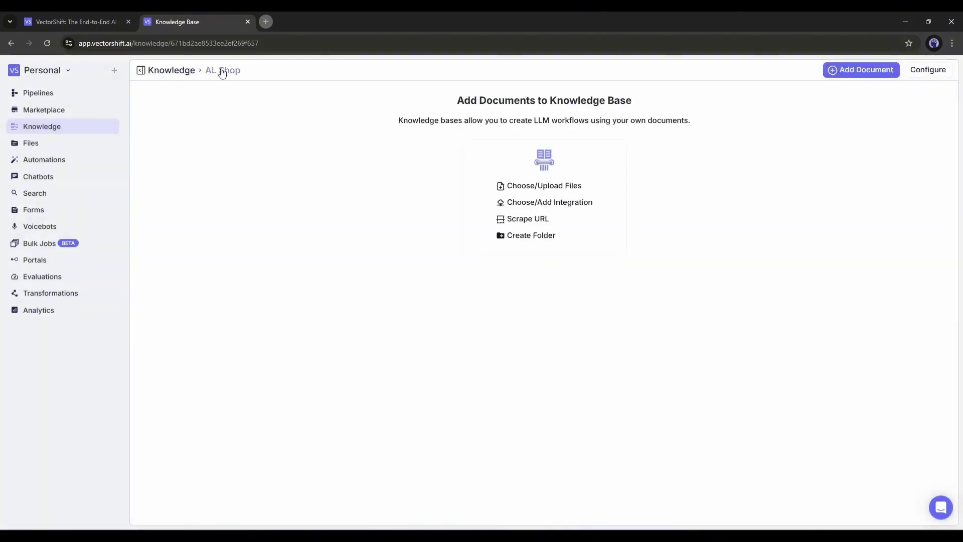
# - Review the file upload and integration options for adding documents to the AL Shop knowledge base
pyautogui.click(531, 189)
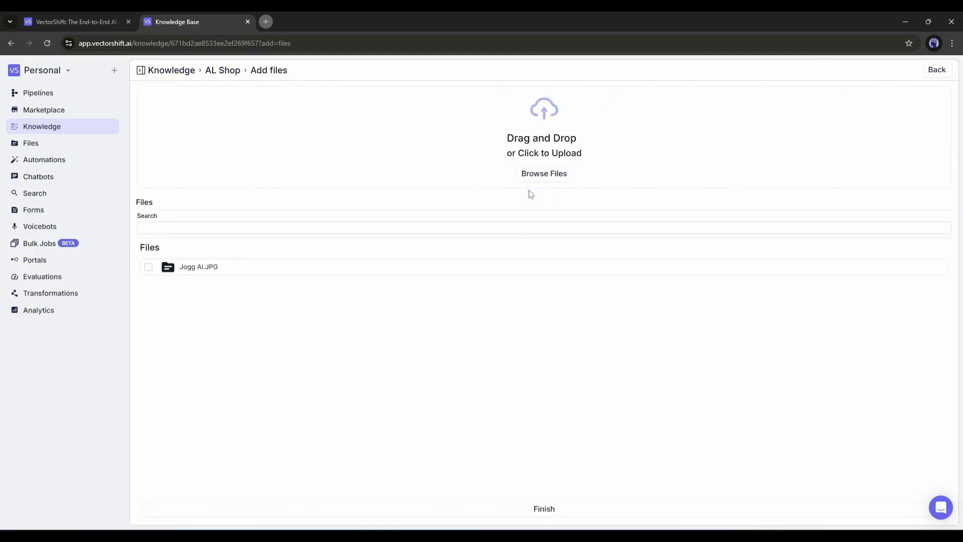
pyautogui.click(225, 71)
pyautogui.click(568, 210)
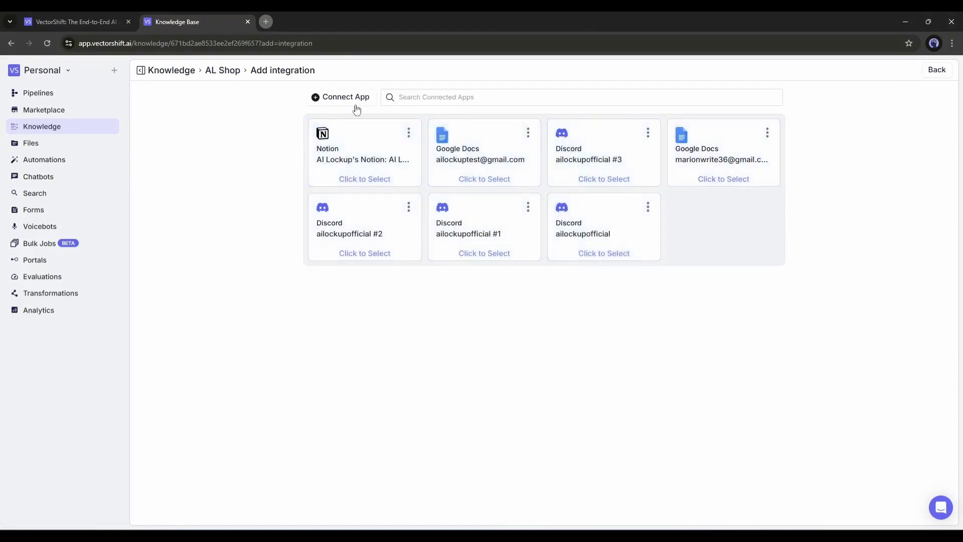
pyautogui.click(223, 71)
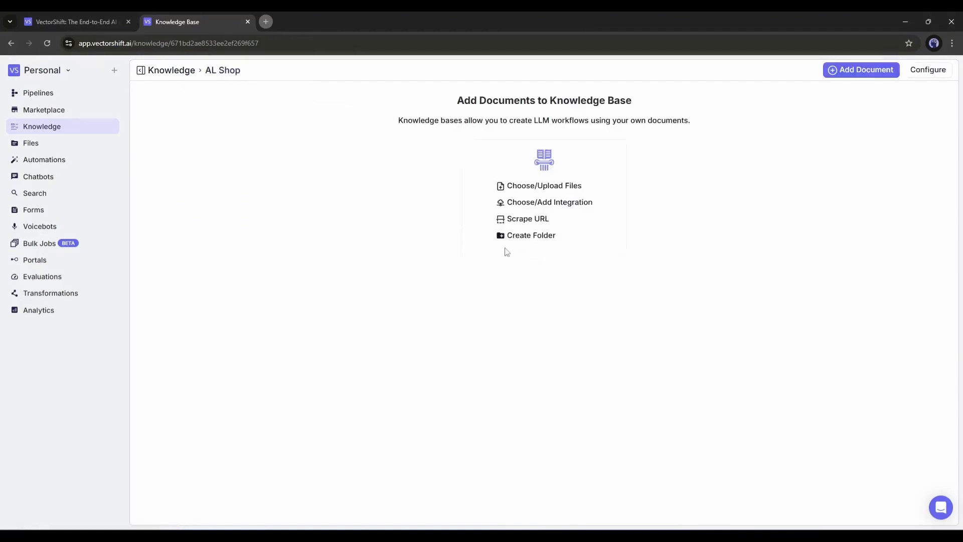
# - Start adding a scraped document to the knowledge base with URL as the loader type
pyautogui.click(528, 219)
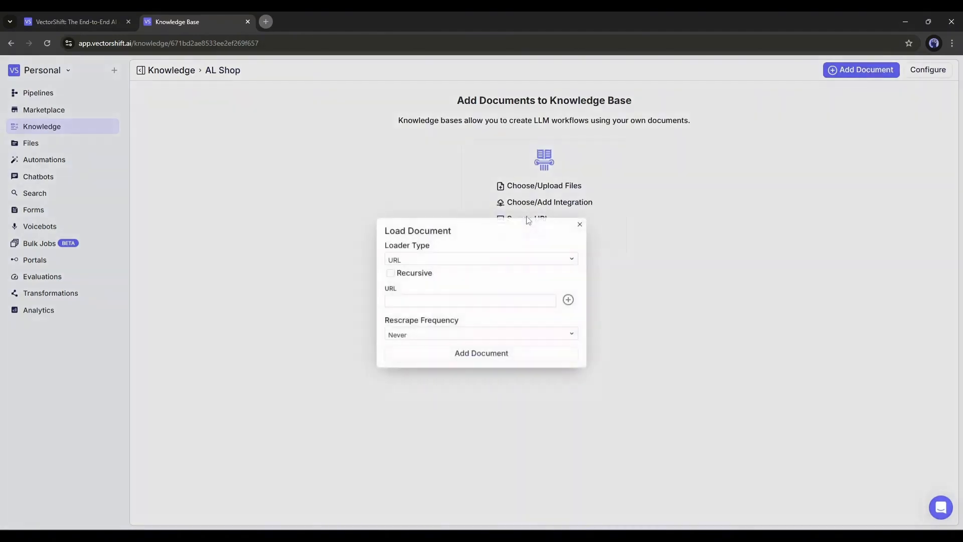
pyautogui.click(439, 261)
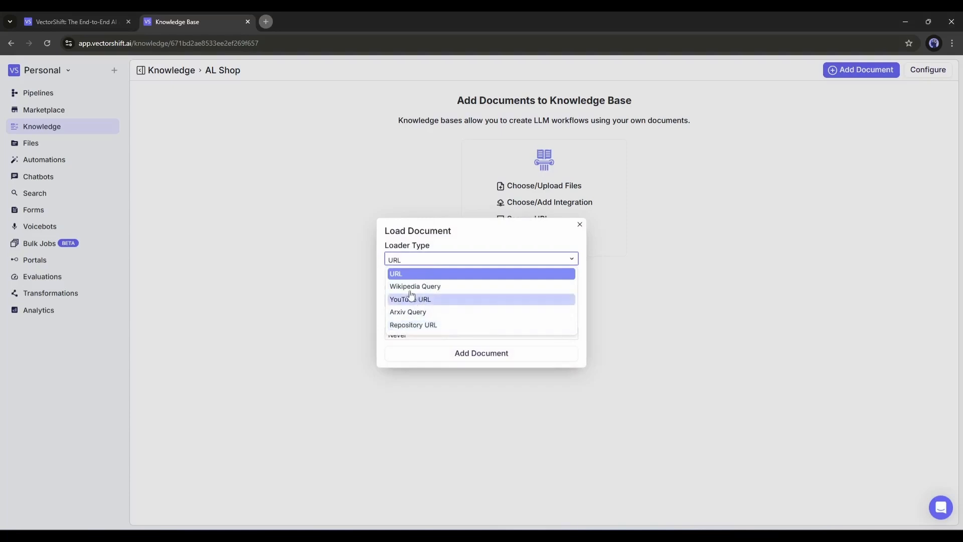
pyautogui.click(420, 274)
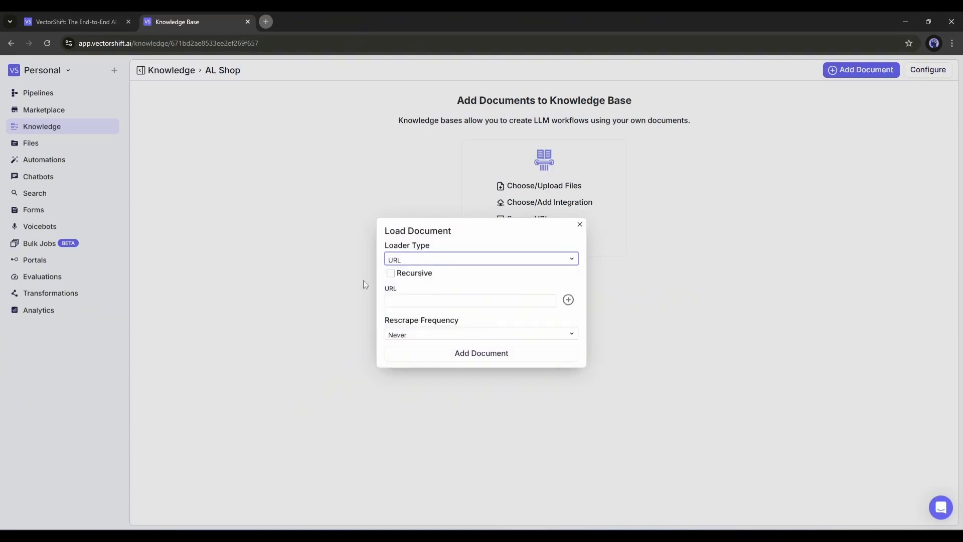
pyautogui.click(420, 301)
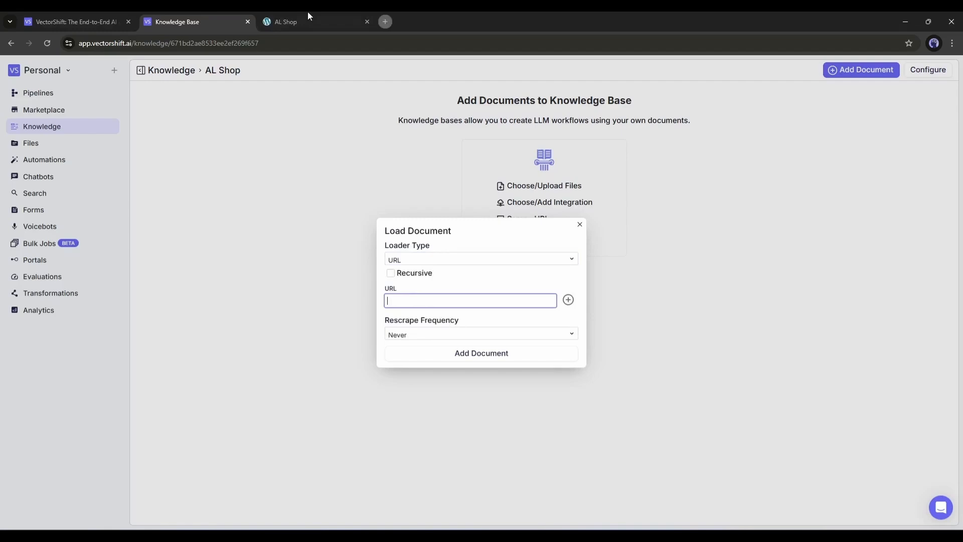
pyautogui.click(308, 19)
pyautogui.scroll(-5, 394, 247)
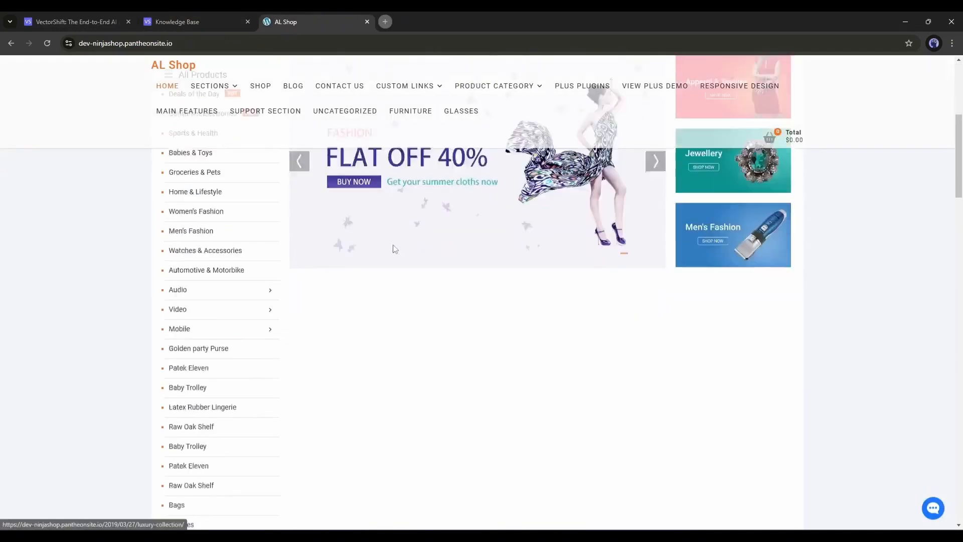
pyautogui.scroll(5, 394, 247)
pyautogui.click(212, 43)
pyautogui.hotkey('ctrl', 'c')
pyautogui.hotkey('ctrl', 'shift', 'Tab')
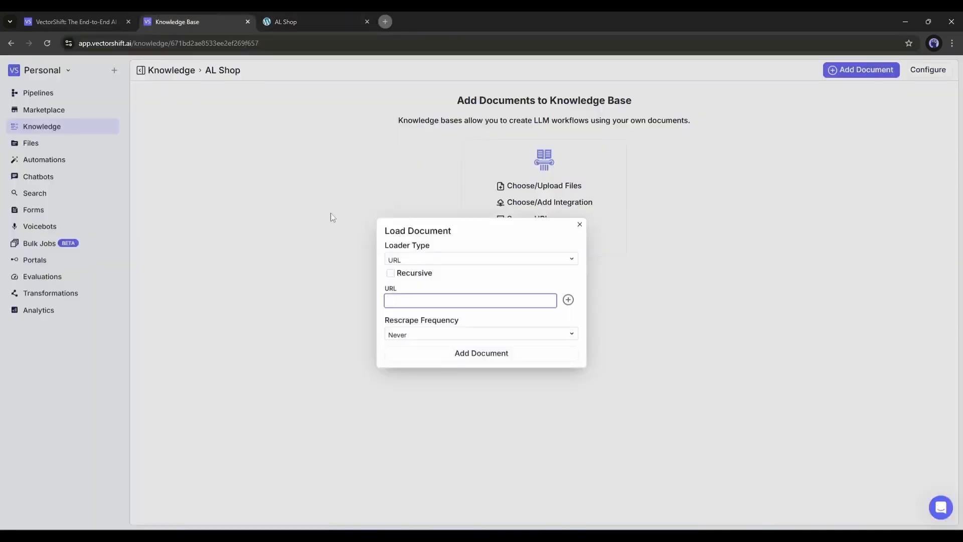
pyautogui.hotkey('ctrl', 'v')
# - Add the document with a Daily rescrape frequency and preview its chunks
pyautogui.click(452, 338)
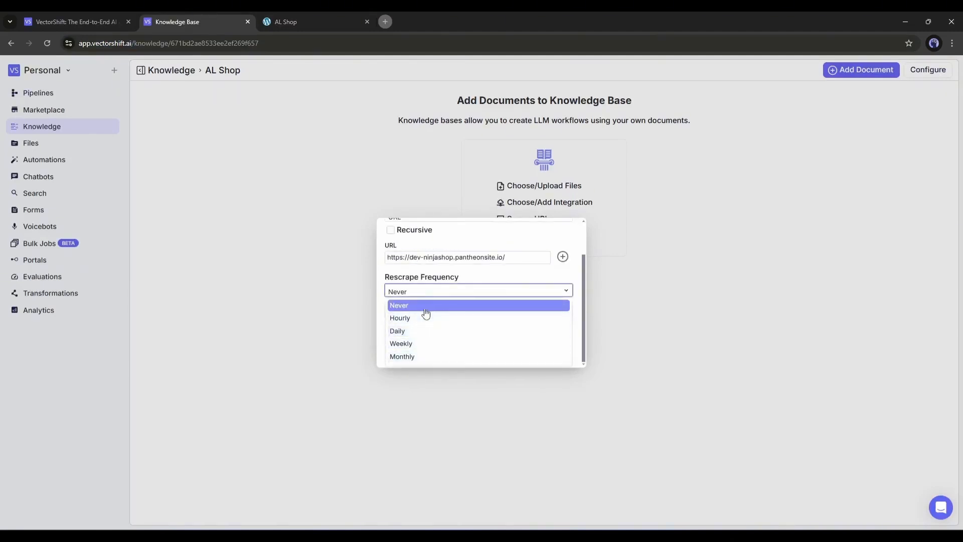
pyautogui.click(406, 332)
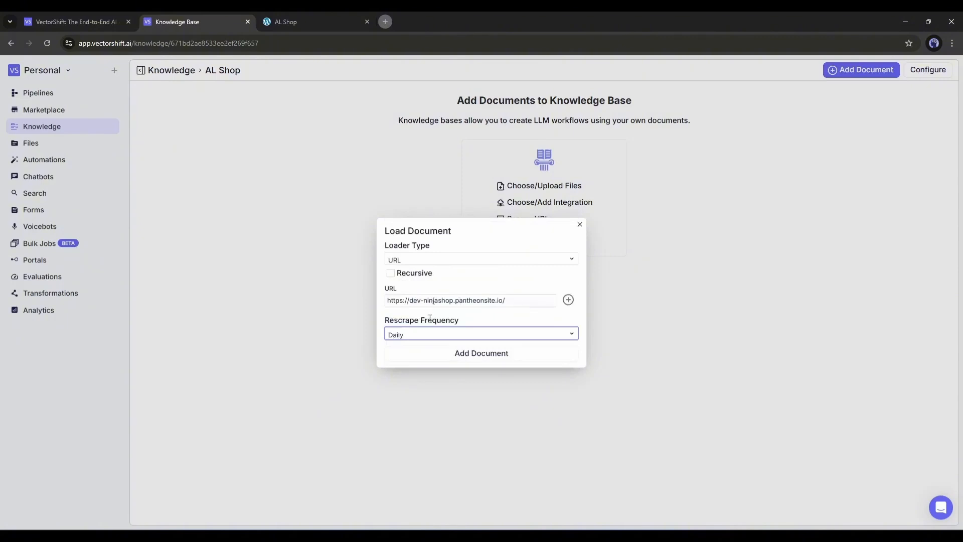
pyautogui.click(465, 355)
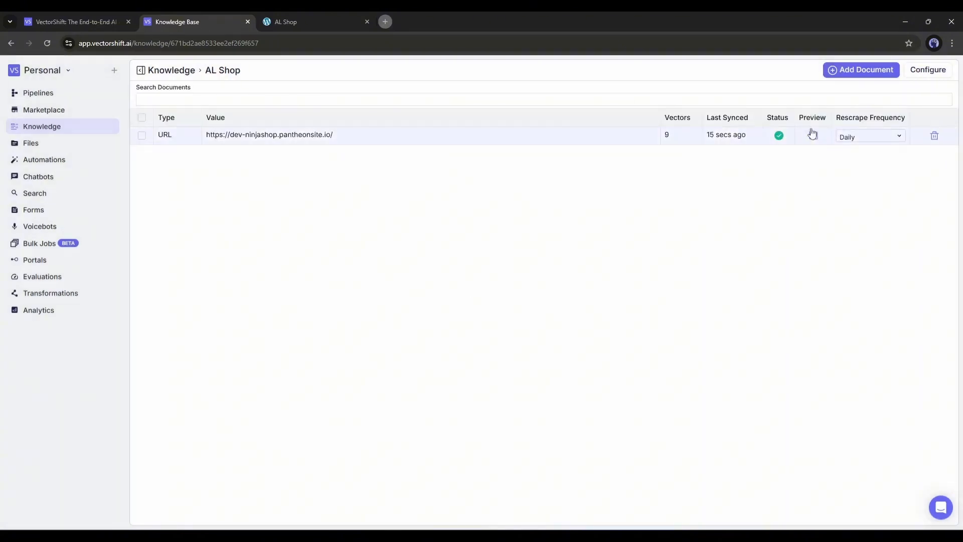
pyautogui.click(814, 137)
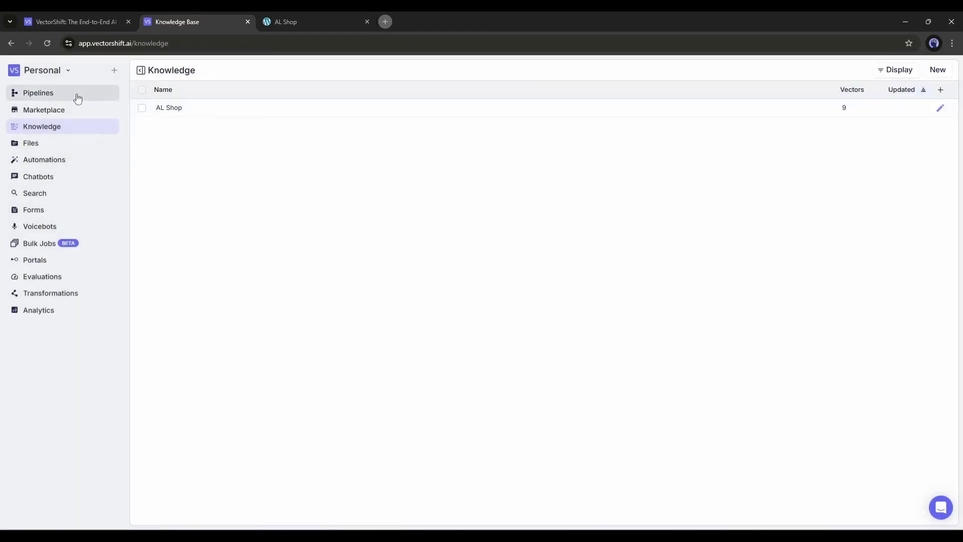
# - Return to the My Chatbot pipeline and select AL Shop as the Knowledge Base Reader's knowledge base
pyautogui.click(76, 94)
pyautogui.click(948, 107)
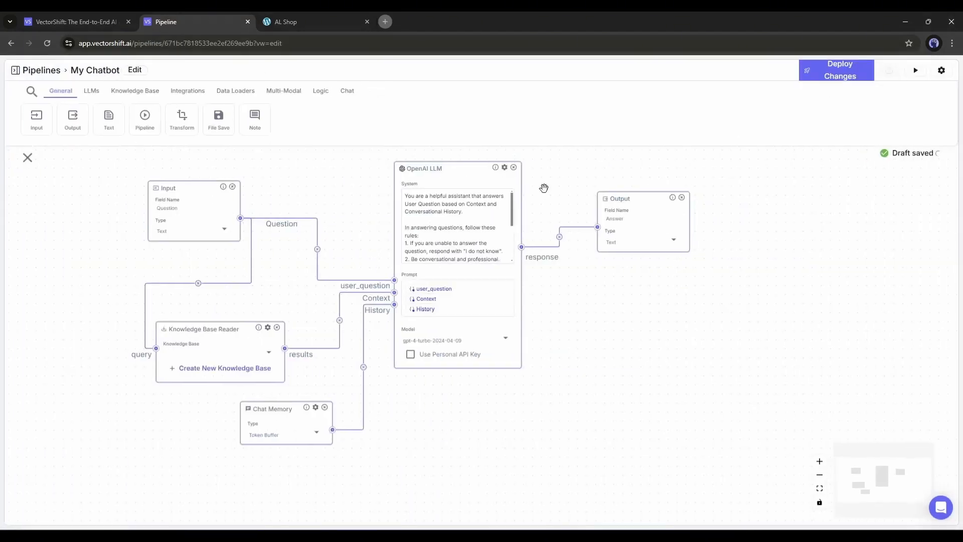
pyautogui.click(263, 353)
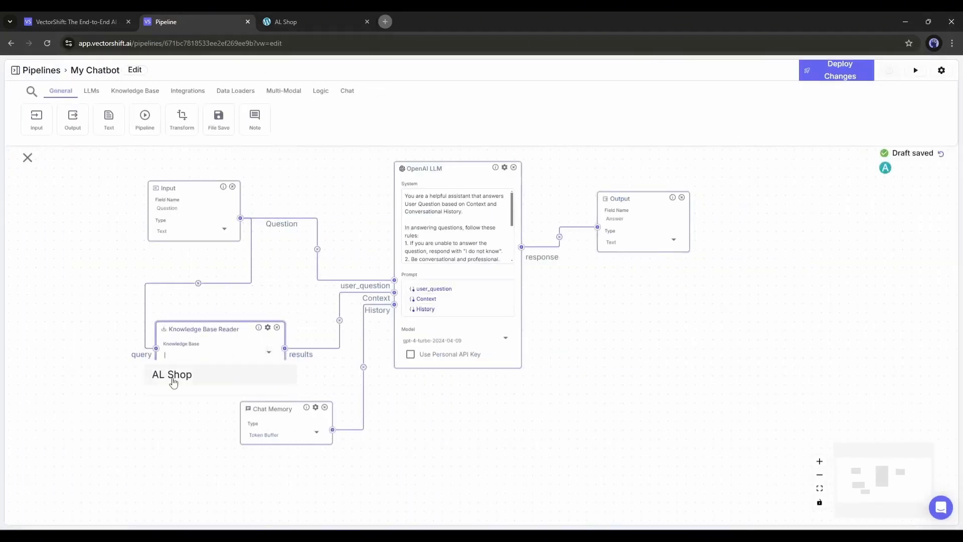
pyautogui.click(184, 378)
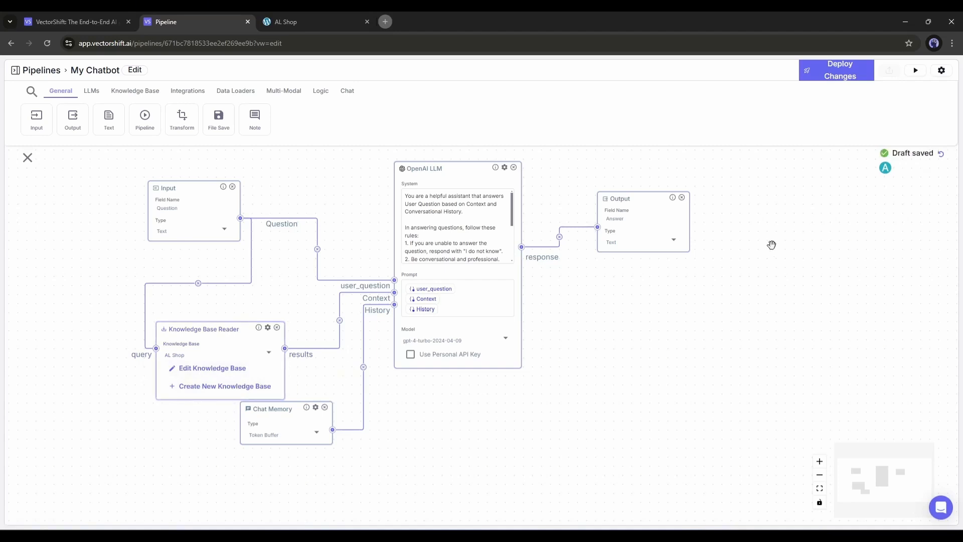
# - Deploy the pipeline changes, run a test with the question "Is there any Dumbbell here?" and read the answer
pyautogui.click(916, 70)
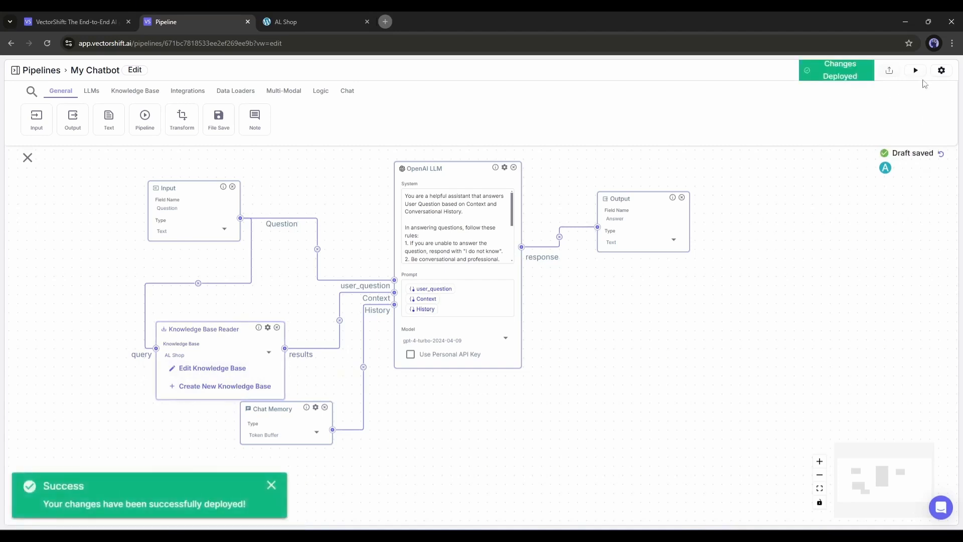
pyautogui.click(915, 72)
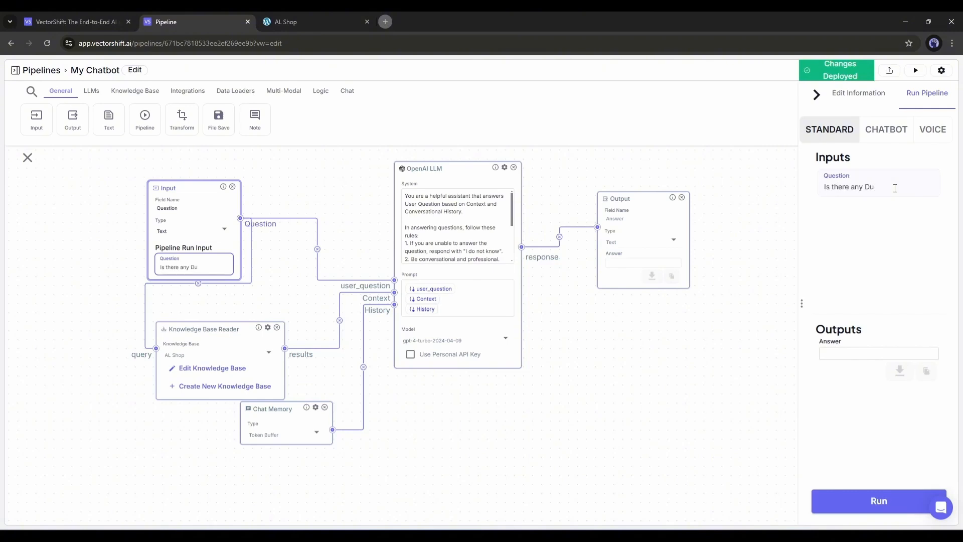
pyautogui.write('bble')
pyautogui.write(' here?')
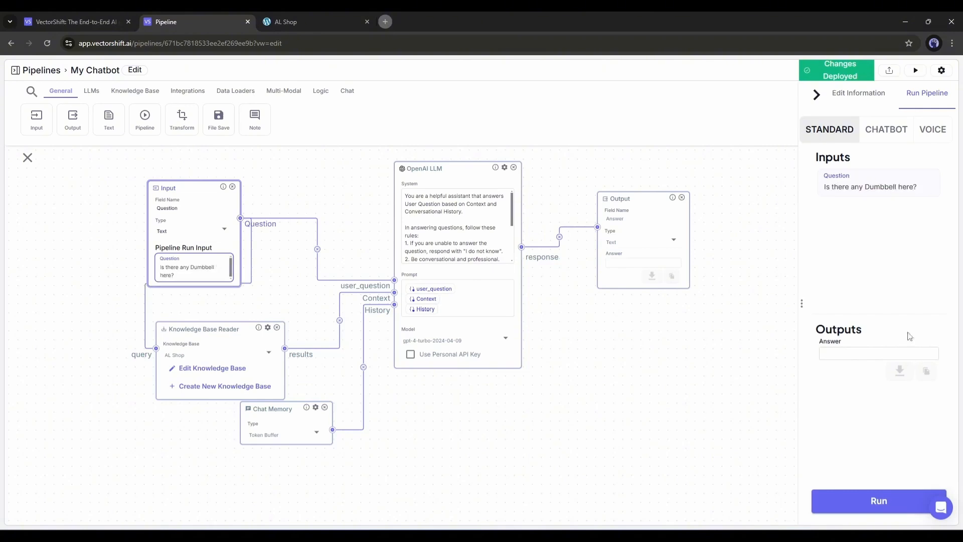
pyautogui.click(879, 500)
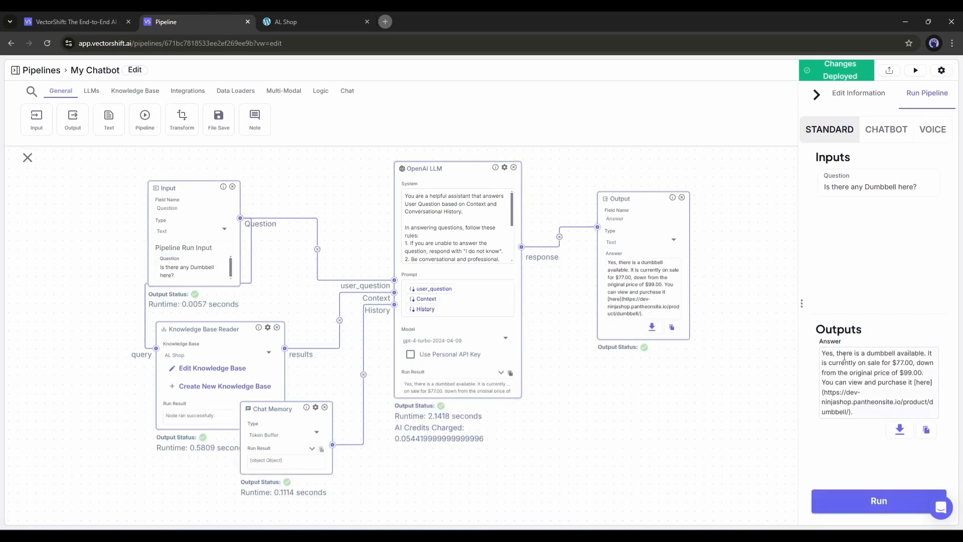
pyautogui.moveTo(823, 363); pyautogui.dragTo(905, 386)
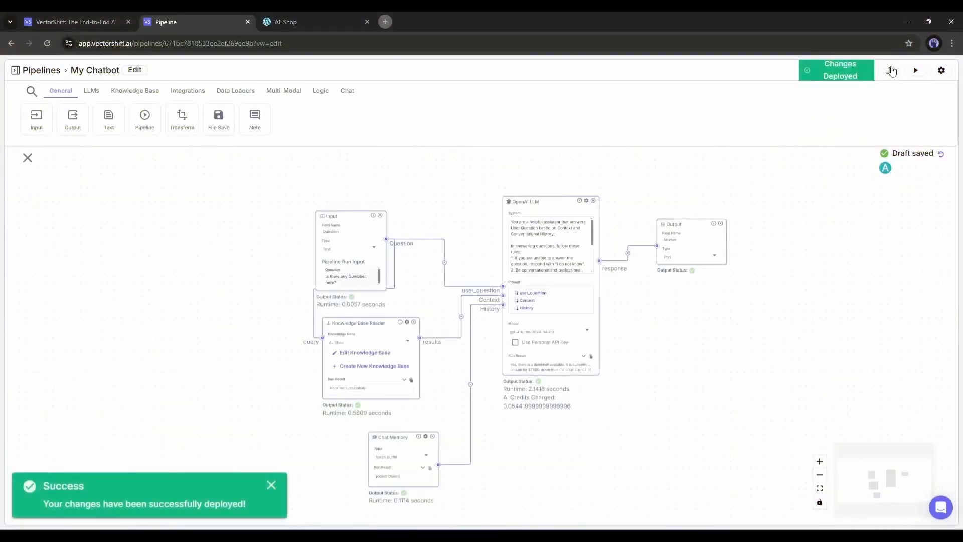
# - Export the pipeline as a chatbot named AL Shop, with Question as input and Answer as output
pyautogui.click(889, 73)
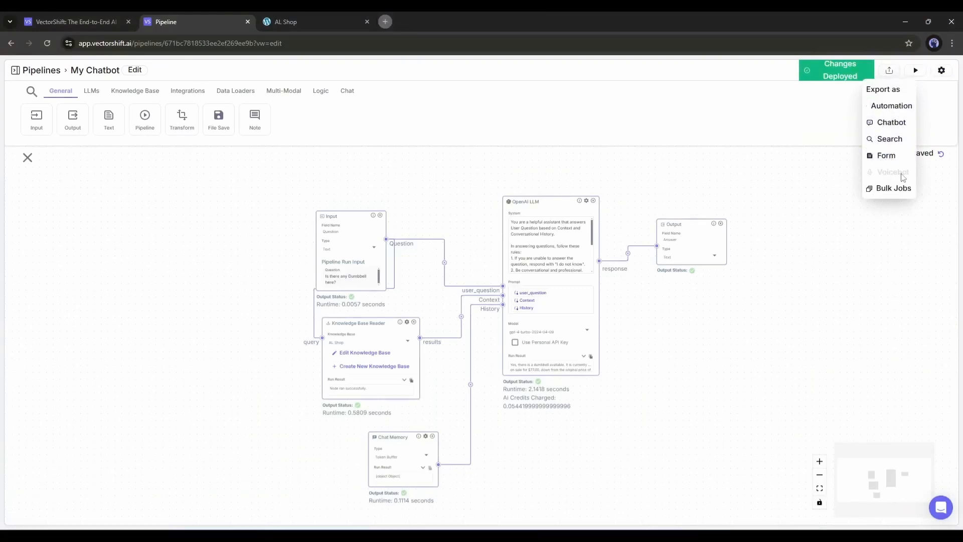
pyautogui.click(890, 123)
pyautogui.click(364, 252)
pyautogui.write('AL Shop')
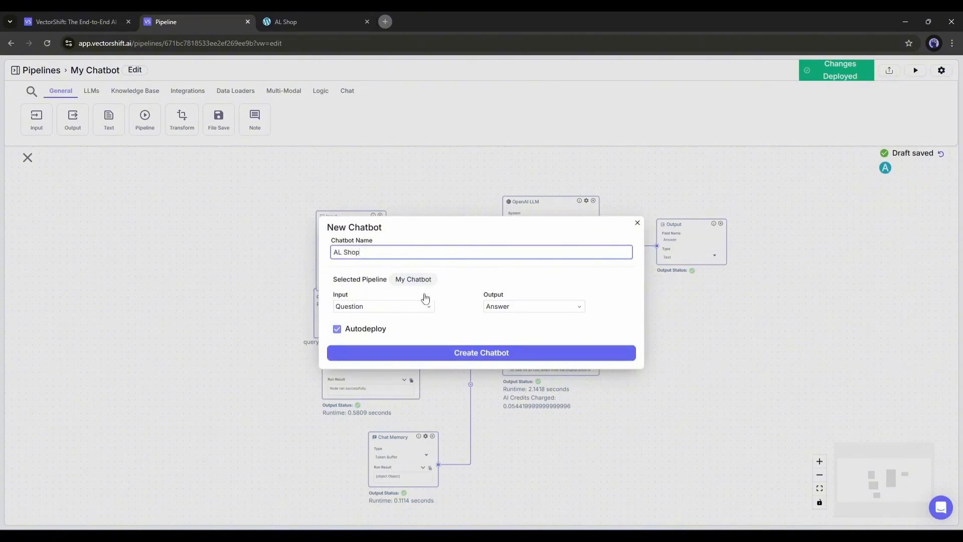
pyautogui.click(347, 353)
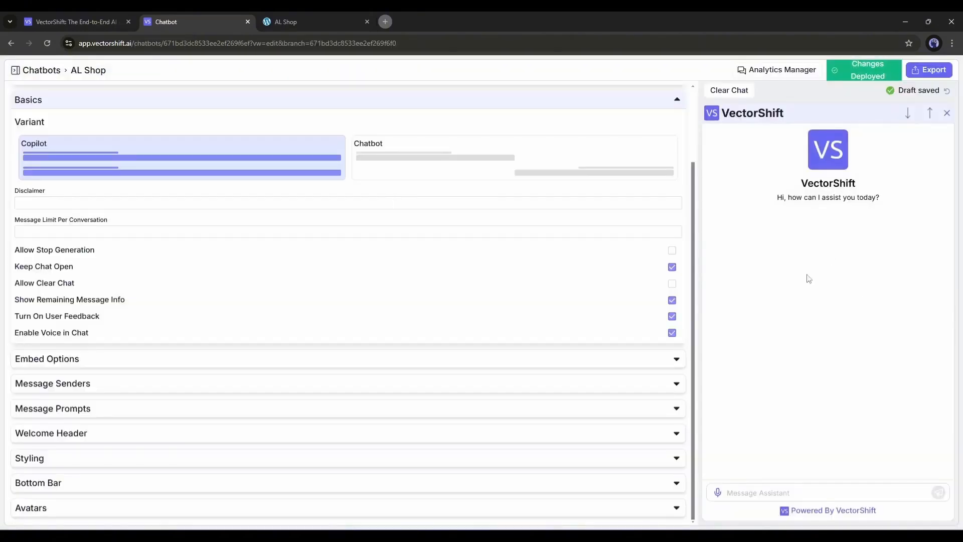
# - Try the Chatbot variant in the chatbot's basic settings and switch back to Copilot
pyautogui.click(394, 152)
pyautogui.click(286, 155)
pyautogui.click(390, 168)
pyautogui.click(340, 169)
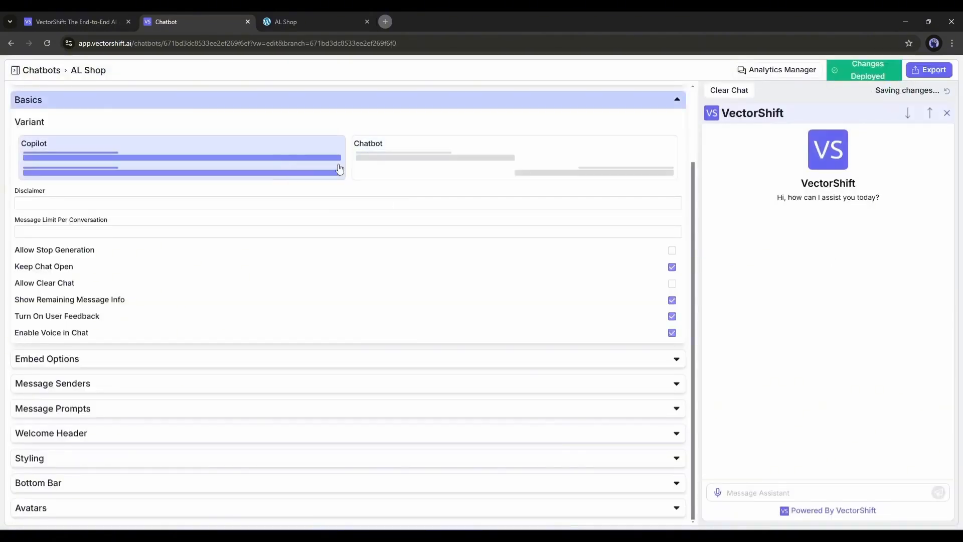
# - Turn off Keep Chat Open for the chatbot and expand the embed options
pyautogui.click(234, 203)
pyautogui.click(30, 267)
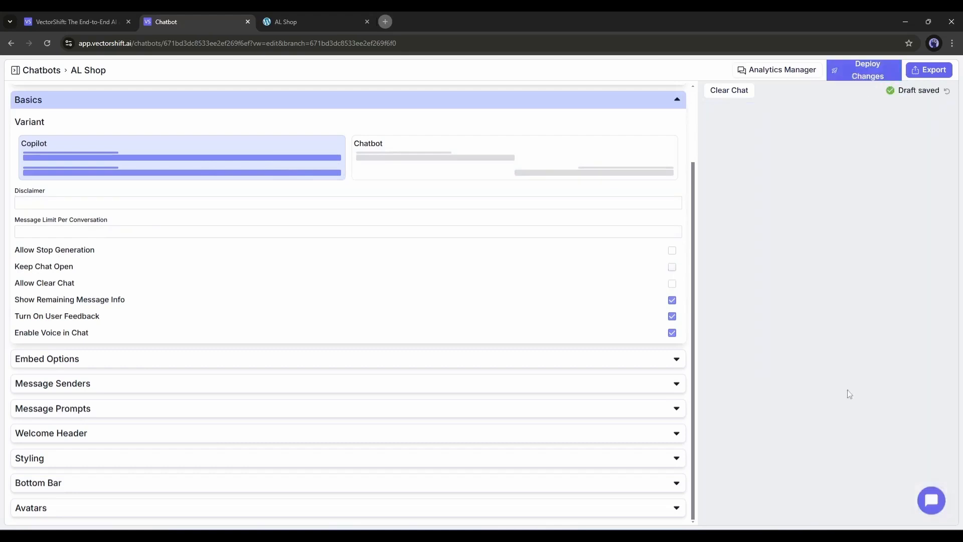
pyautogui.click(266, 362)
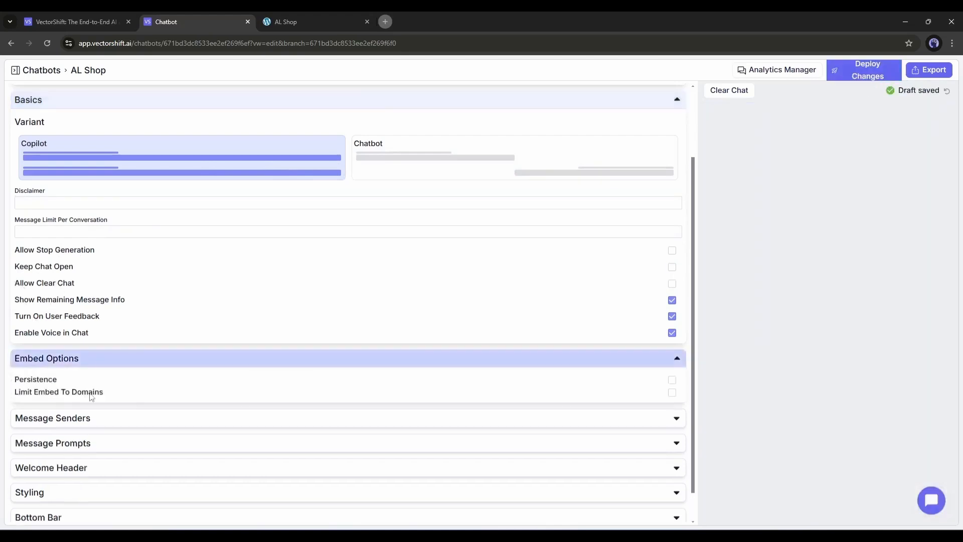
# - Set the welcome message "Hi Welcome to AL Shop. How Can I help you?" and an error message apologizing and asking for the visitor's email
pyautogui.scroll(-1, 108, 382)
pyautogui.click(116, 383)
pyautogui.scroll(-3, 116, 387)
pyautogui.click(115, 408)
pyautogui.scroll(-3, 117, 311)
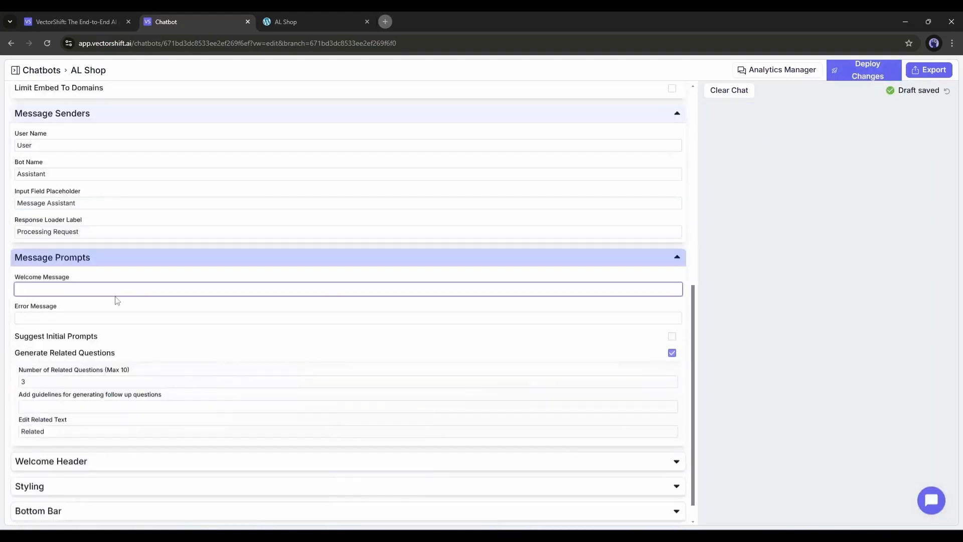
pyautogui.click(115, 295)
pyautogui.write('Hi Welcome to AL Shop. How Can I help you?')
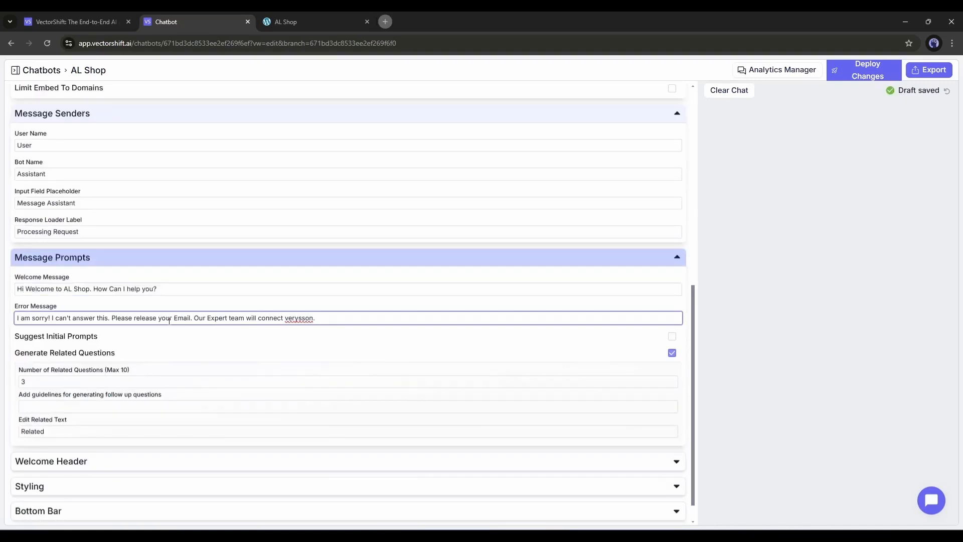
pyautogui.scroll(-1, 133, 349)
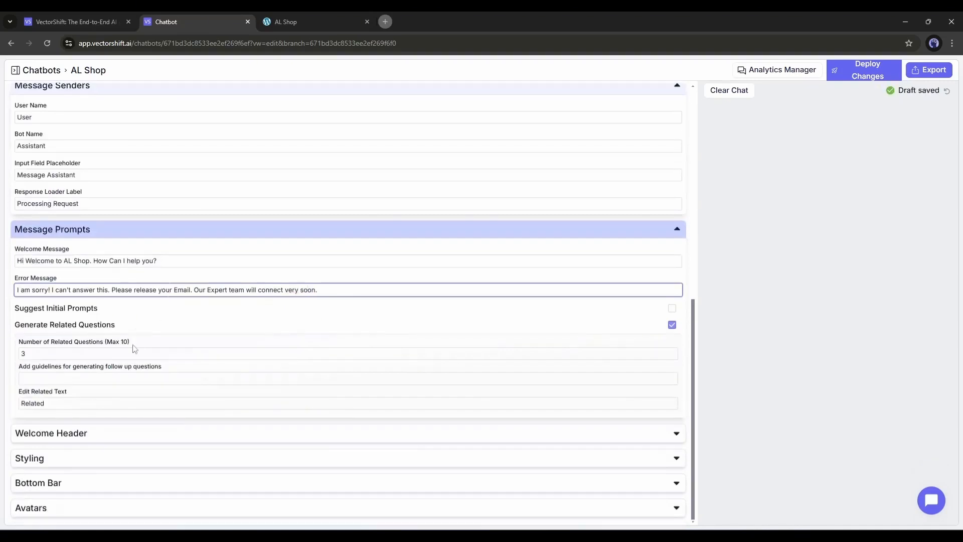
# - Set the title in the chatbot's welcome header to AL Shop
pyautogui.click(59, 432)
pyautogui.scroll(-4, 62, 264)
pyautogui.doubleClick(150, 314)
pyautogui.write('AL Shop')
pyautogui.scroll(-10, 219, 357)
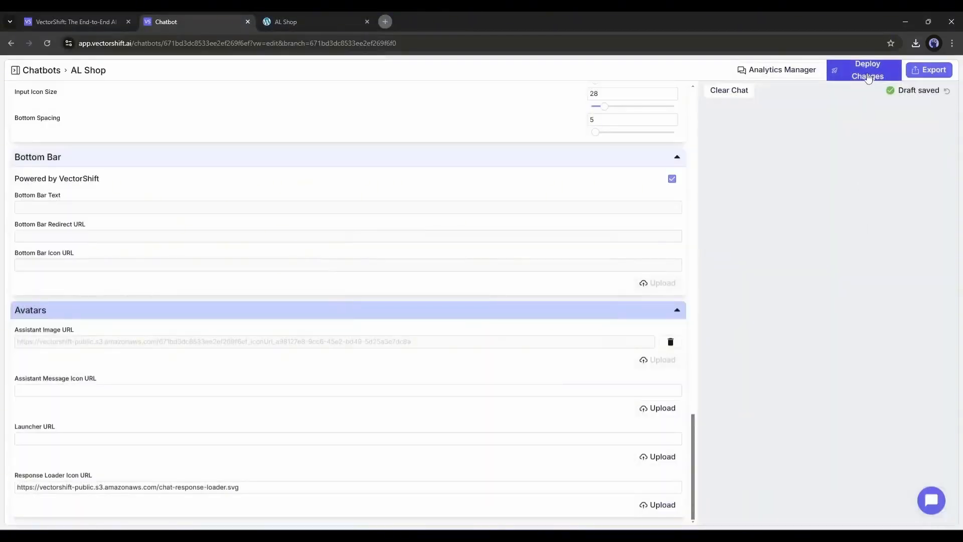
# - Open the deployed chatbot from its export options and ask "is there any T-shirt on your store?"
pyautogui.click(929, 70)
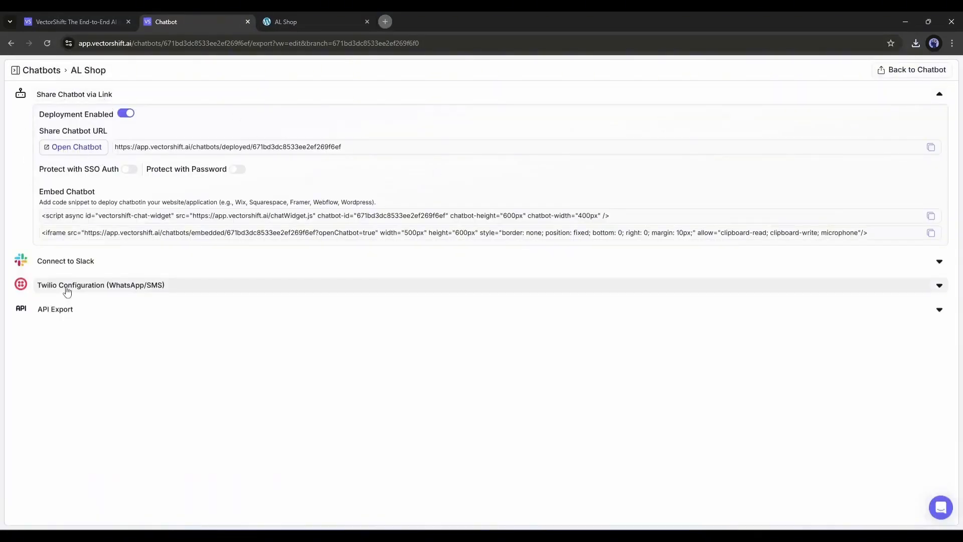
pyautogui.click(71, 148)
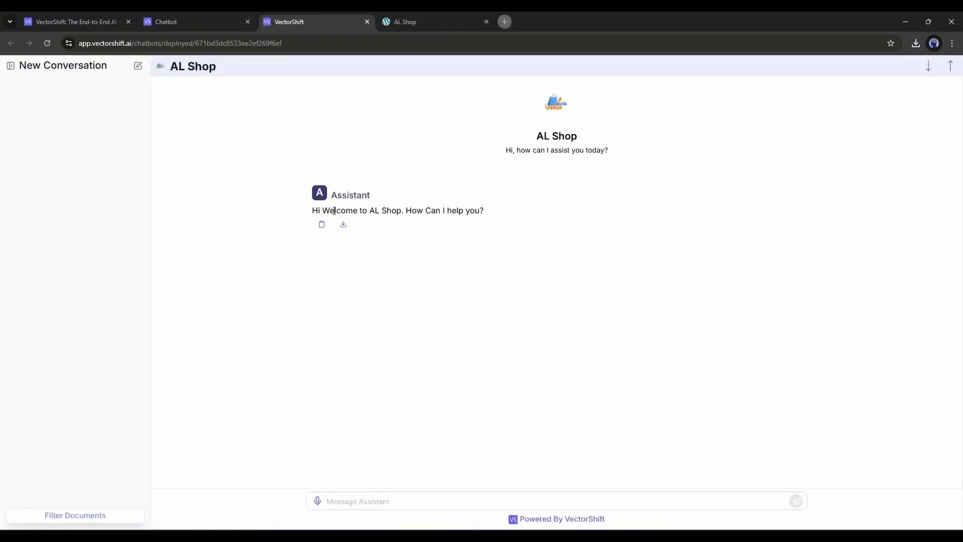
pyautogui.click(352, 496)
pyautogui.write('Cas')
pyautogui.write('T-shirt on your store?')
pyautogui.press('Return')
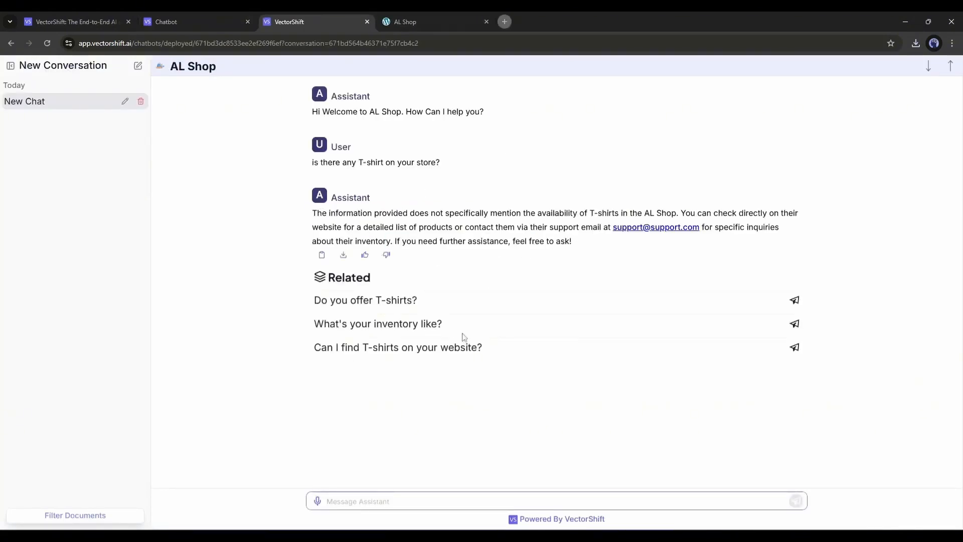
# - Return to the chatbot's export options and copy the script version of the embed code
pyautogui.click(213, 15)
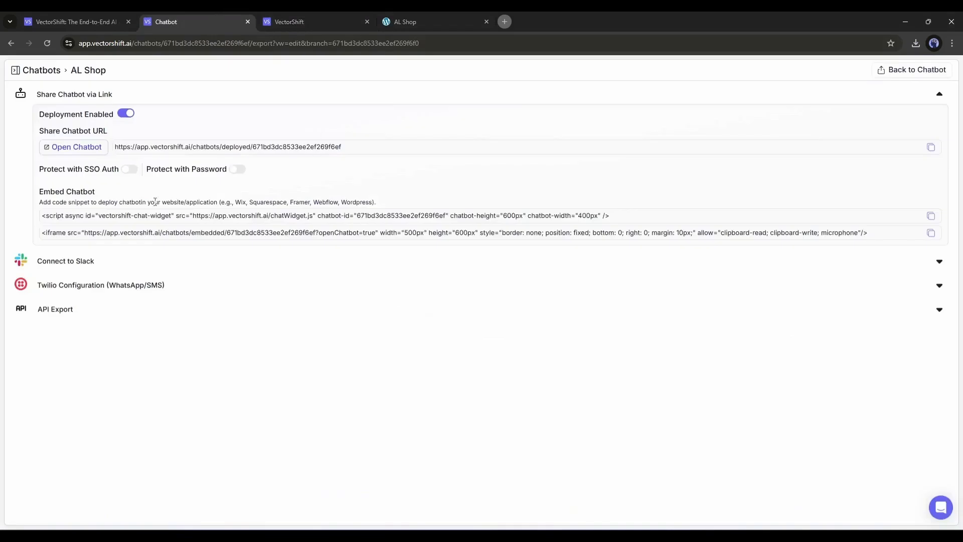
pyautogui.click(57, 215)
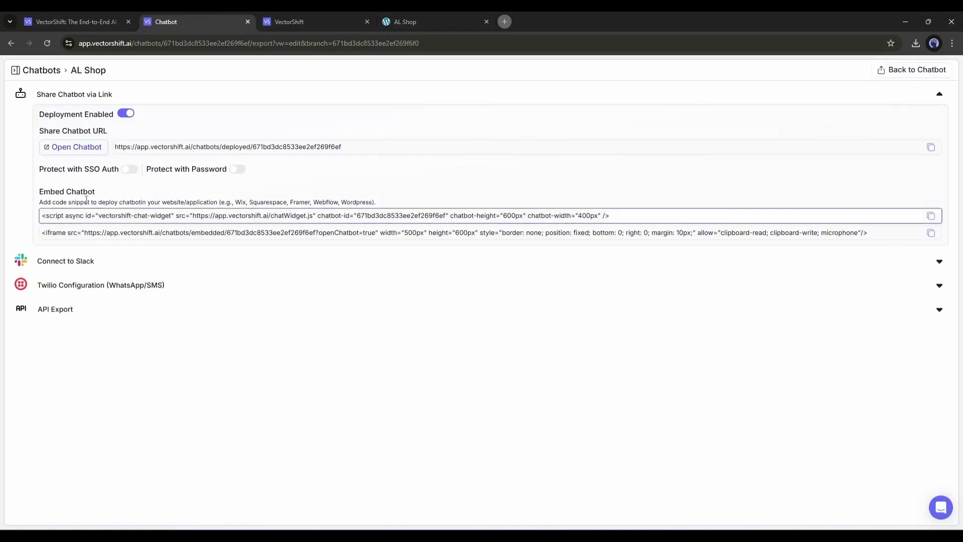
pyautogui.moveTo(52, 203); pyautogui.dragTo(178, 210)
pyautogui.click(233, 202)
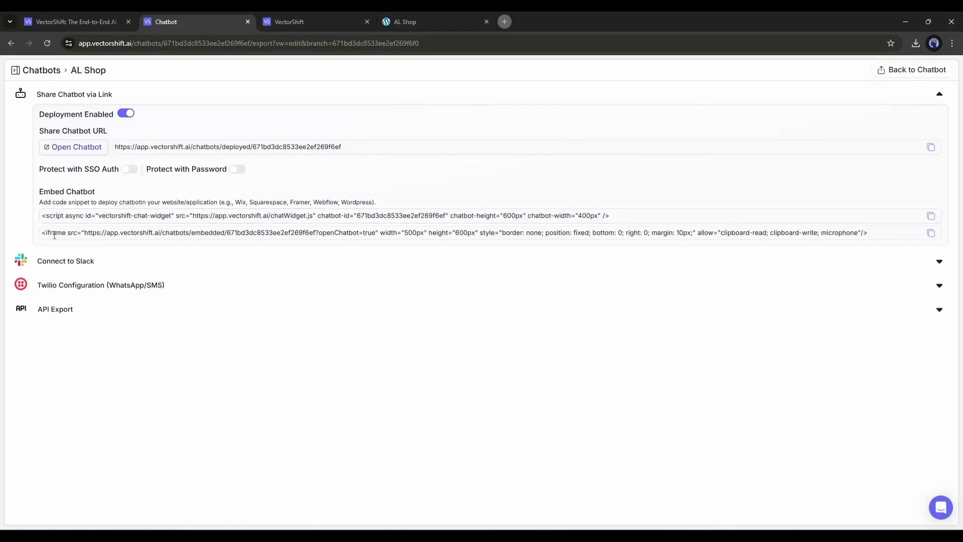
pyautogui.click(56, 233)
pyautogui.click(82, 220)
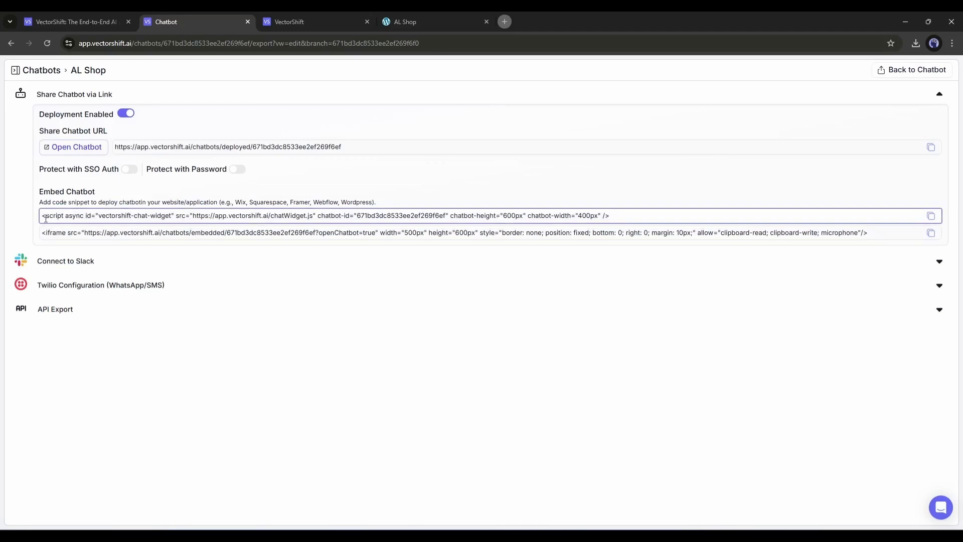
pyautogui.moveTo(46, 218); pyautogui.dragTo(641, 215)
pyautogui.click(929, 215)
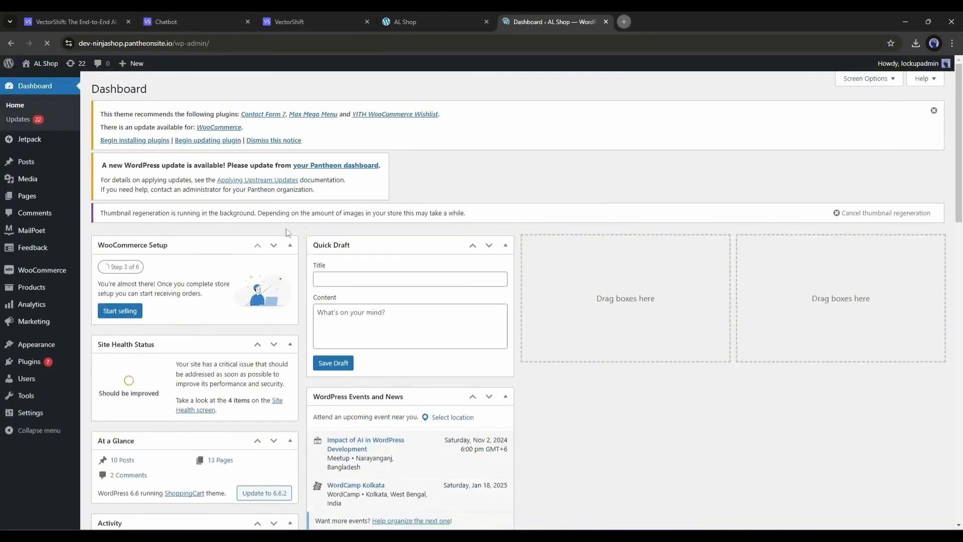
# - In the WordPress admin, add the chatbot's embed script to the ShoppingCart theme's footer.php and update the file
pyautogui.moveTo(38, 345)
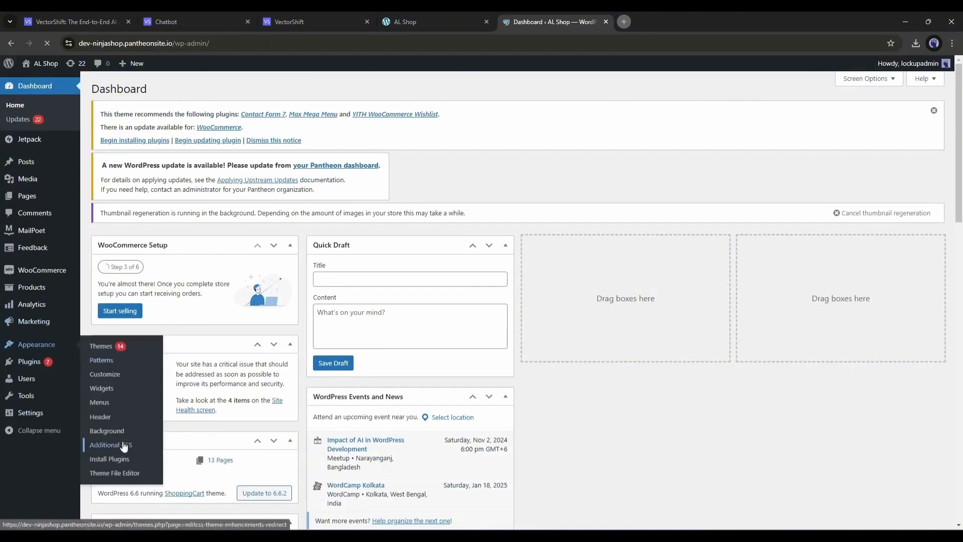
pyautogui.click(121, 472)
pyautogui.click(445, 345)
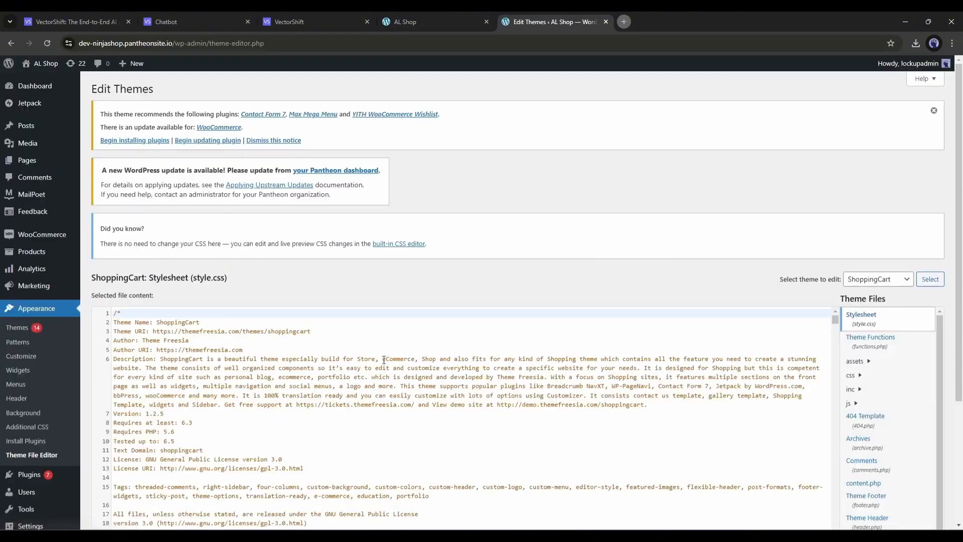
pyautogui.click(898, 400)
pyautogui.scroll(-2, 904, 404)
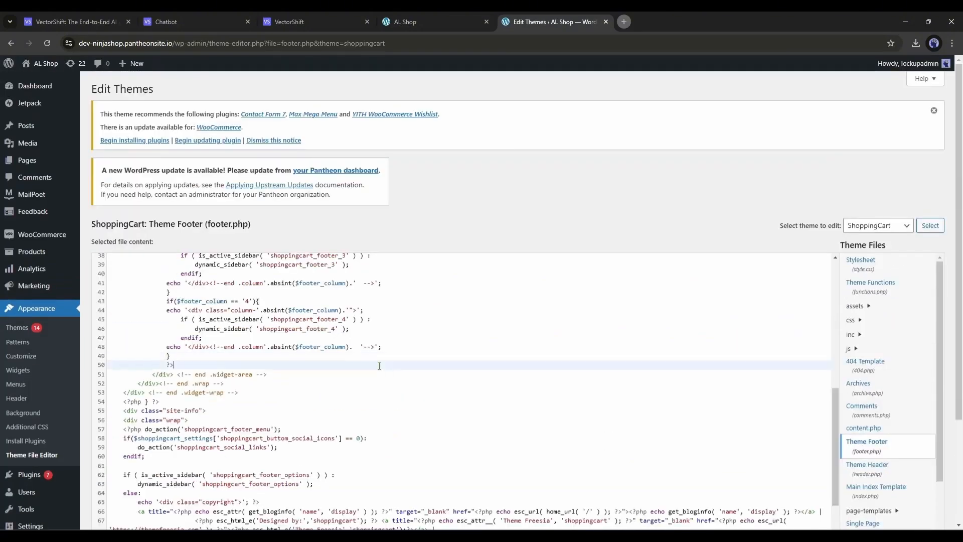
pyautogui.scroll(-6, 379, 366)
pyautogui.click(113, 478)
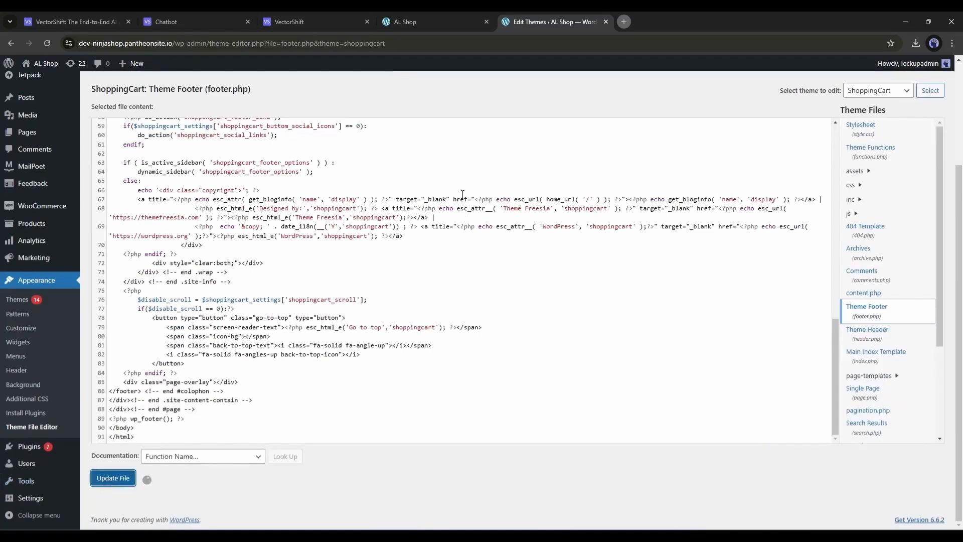
# - Open the chat widget on the AL Shop website and ask "Is there any heels?"
pyautogui.click(396, 21)
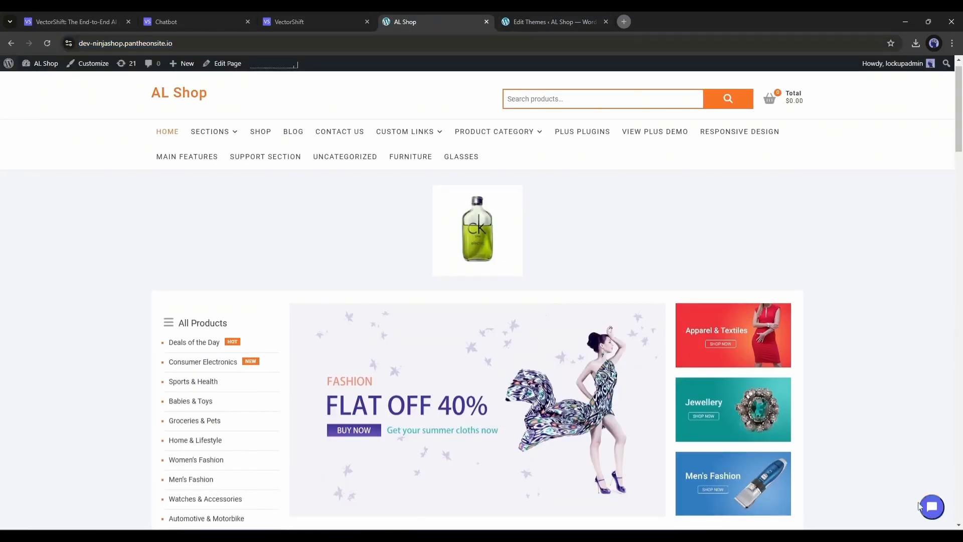
pyautogui.click(931, 506)
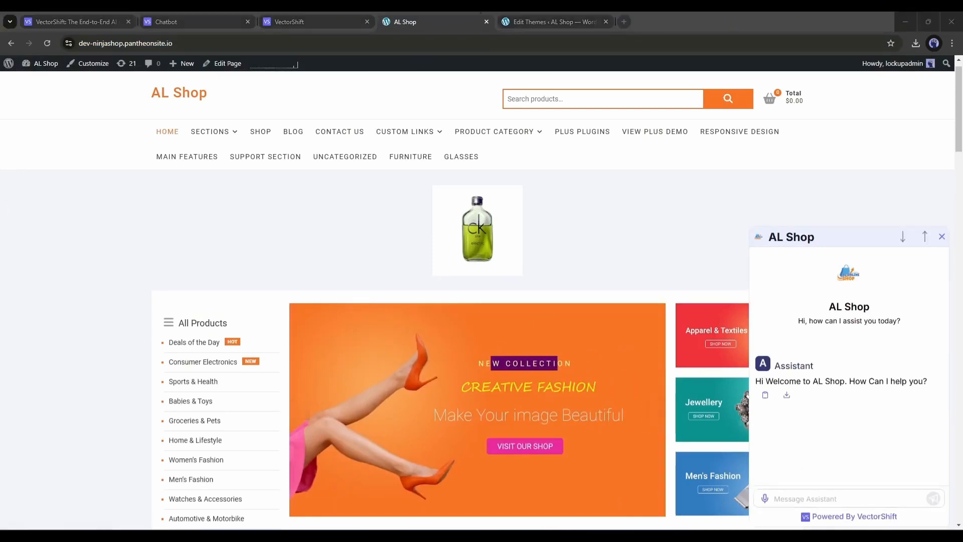
pyautogui.click(805, 500)
pyautogui.write('Is there any hee')
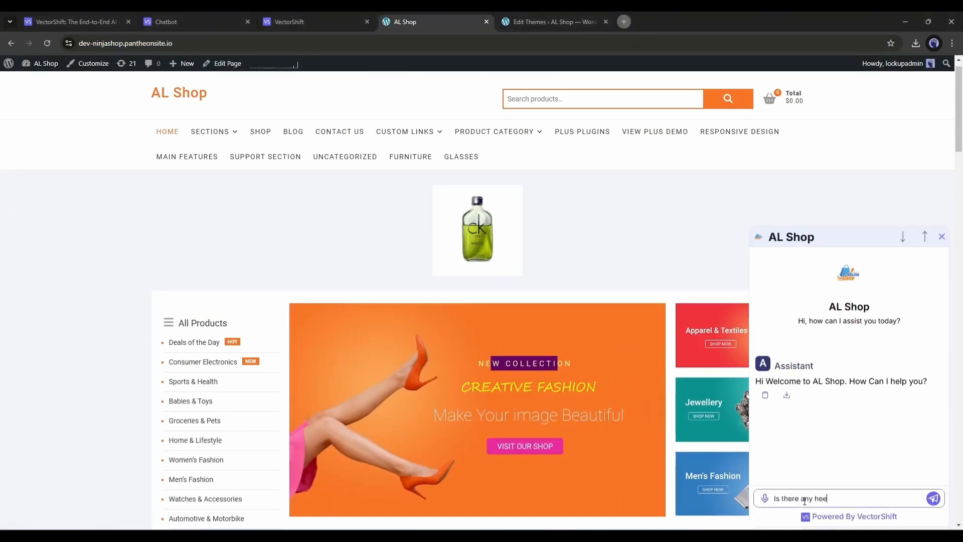
pyautogui.write('?')
pyautogui.press('Return')
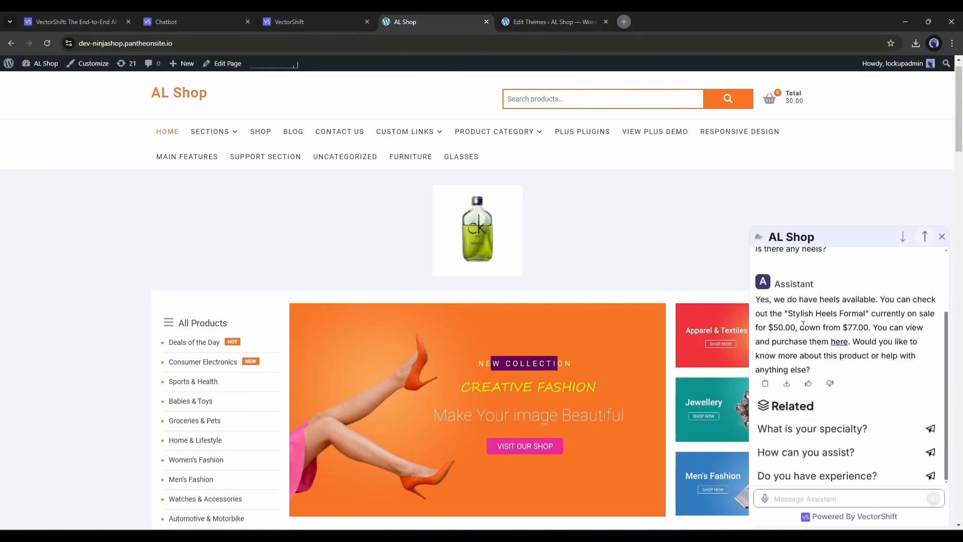
# - Read the chatbot's answer, check the product page it links to, and return to the shop's home page
pyautogui.moveTo(757, 299); pyautogui.dragTo(927, 330)
pyautogui.click(807, 341)
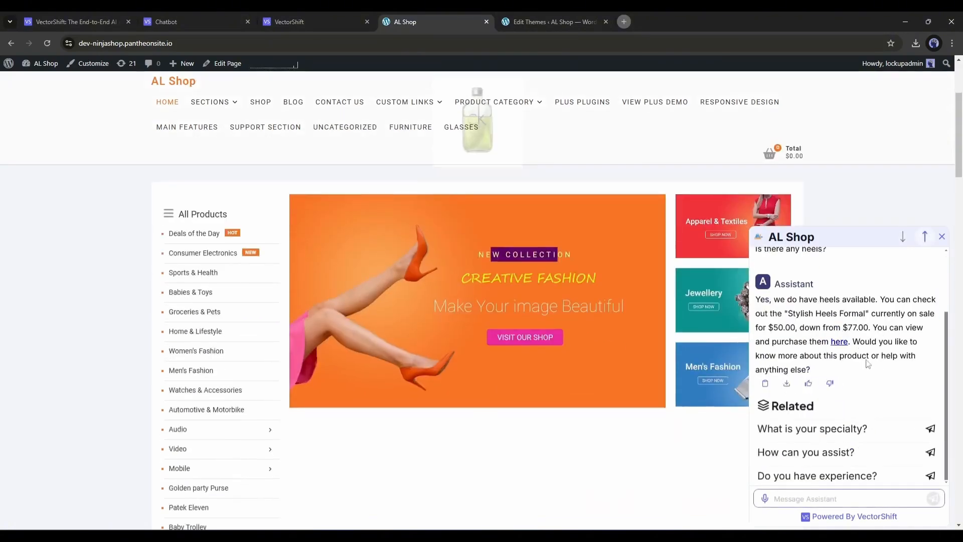
pyautogui.click(840, 342)
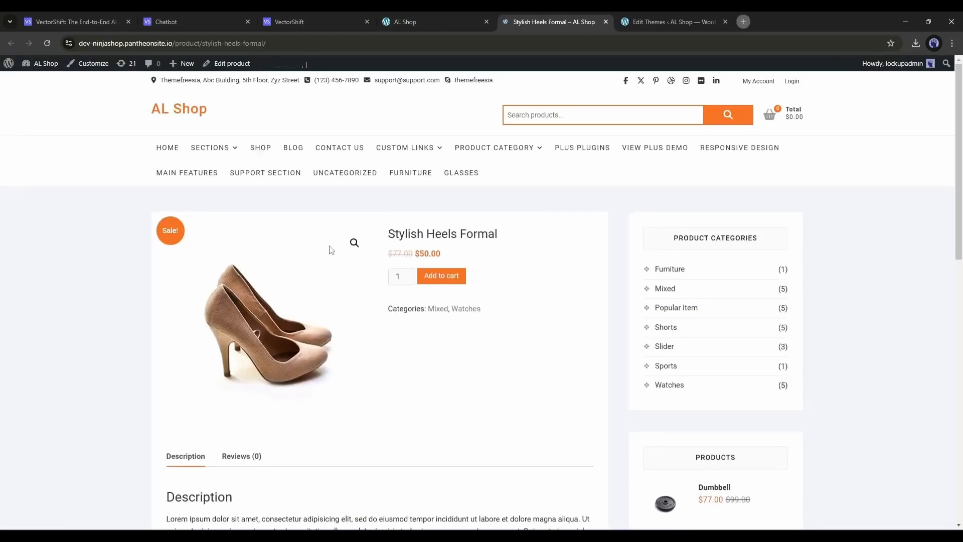
pyautogui.scroll(-5, 339, 260)
pyautogui.scroll(5, 340, 261)
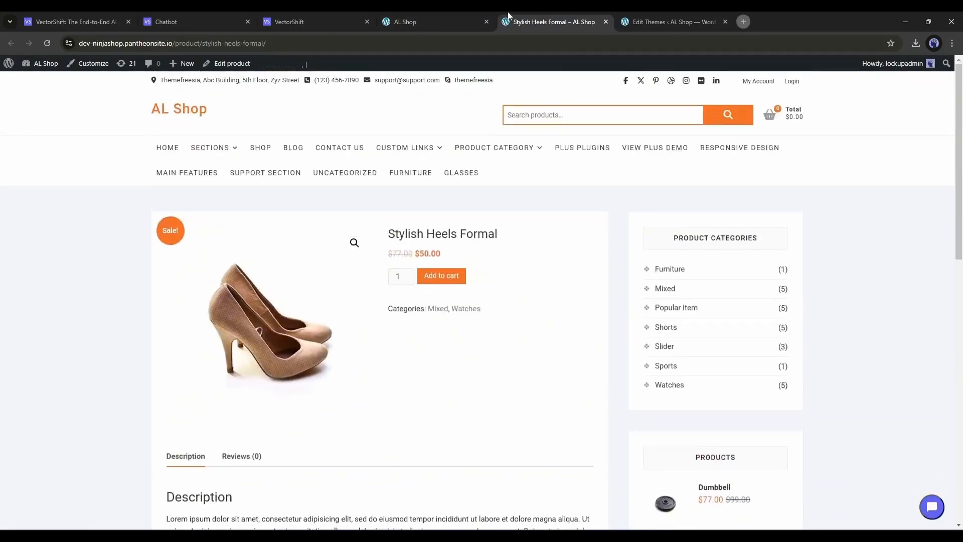
pyautogui.click(470, 21)
pyautogui.scroll(-5, 818, 390)
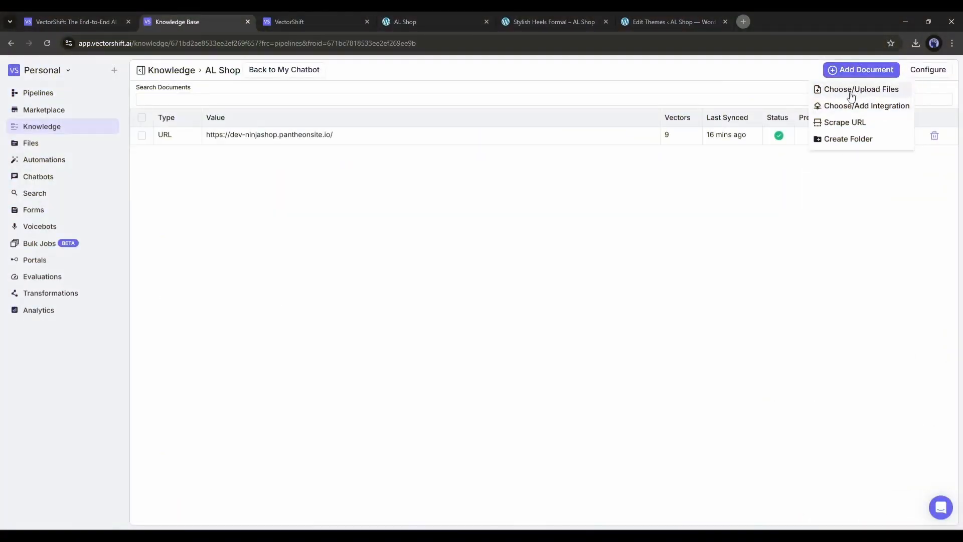
# - Try connecting Airtable as a new integration for the AL Shop knowledge base, then close its sign-in window
pyautogui.click(854, 105)
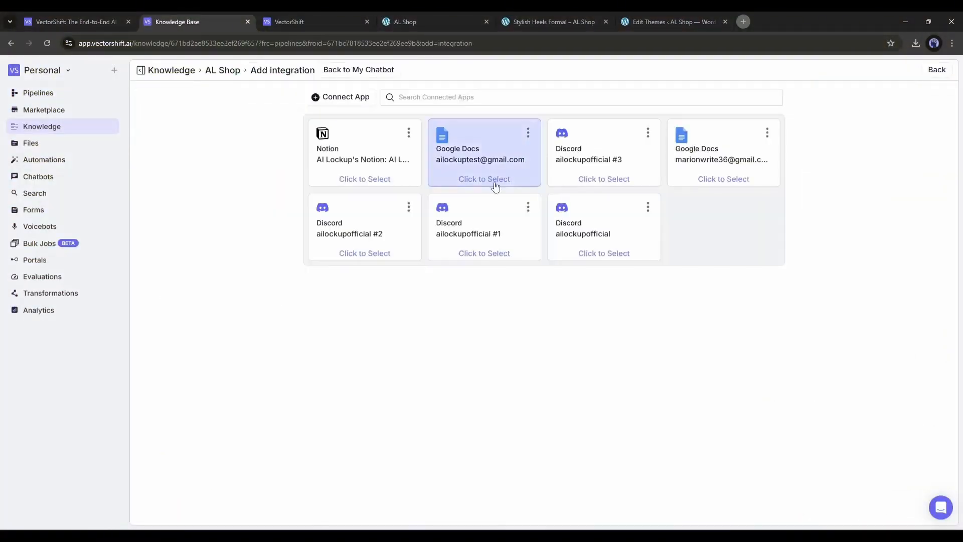
pyautogui.click(346, 97)
pyautogui.click(274, 196)
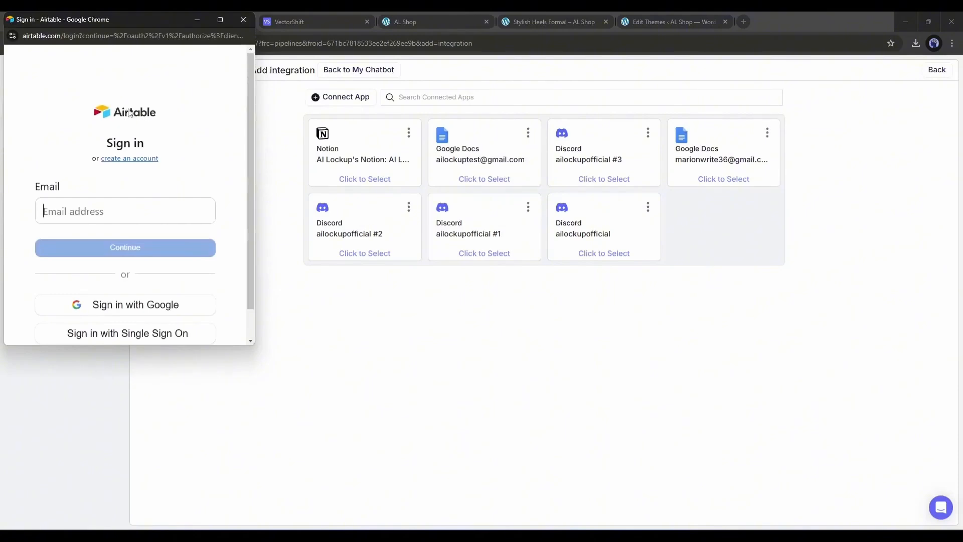
pyautogui.click(245, 19)
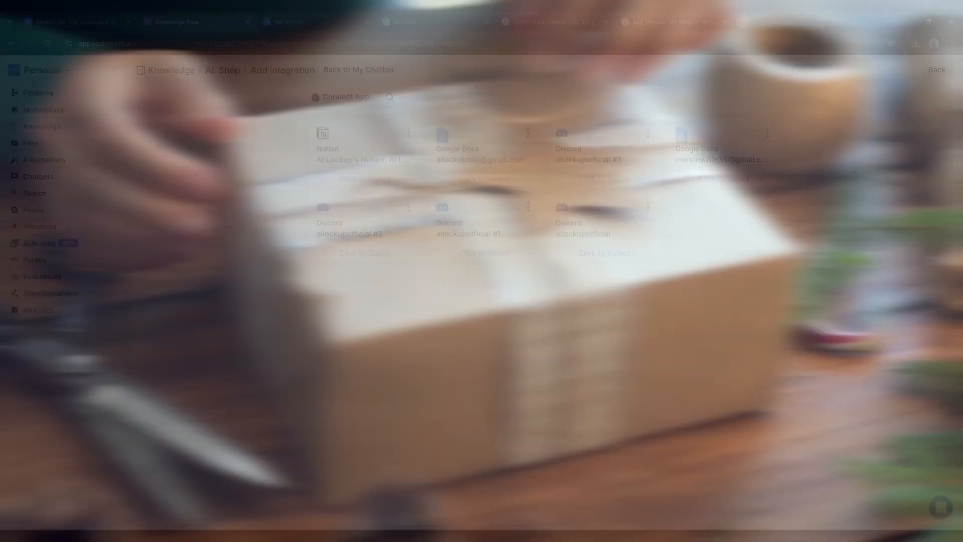